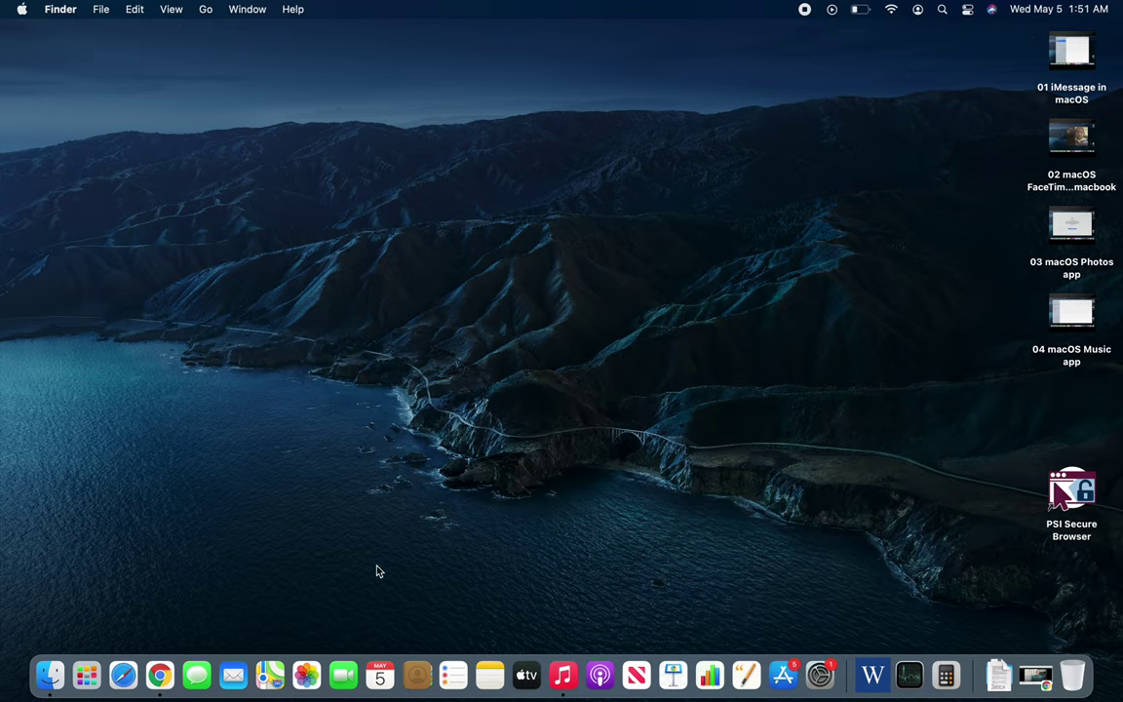
Step: Open the Maps app and view Europe, Africa and western Asia on the world map
click(271, 672)
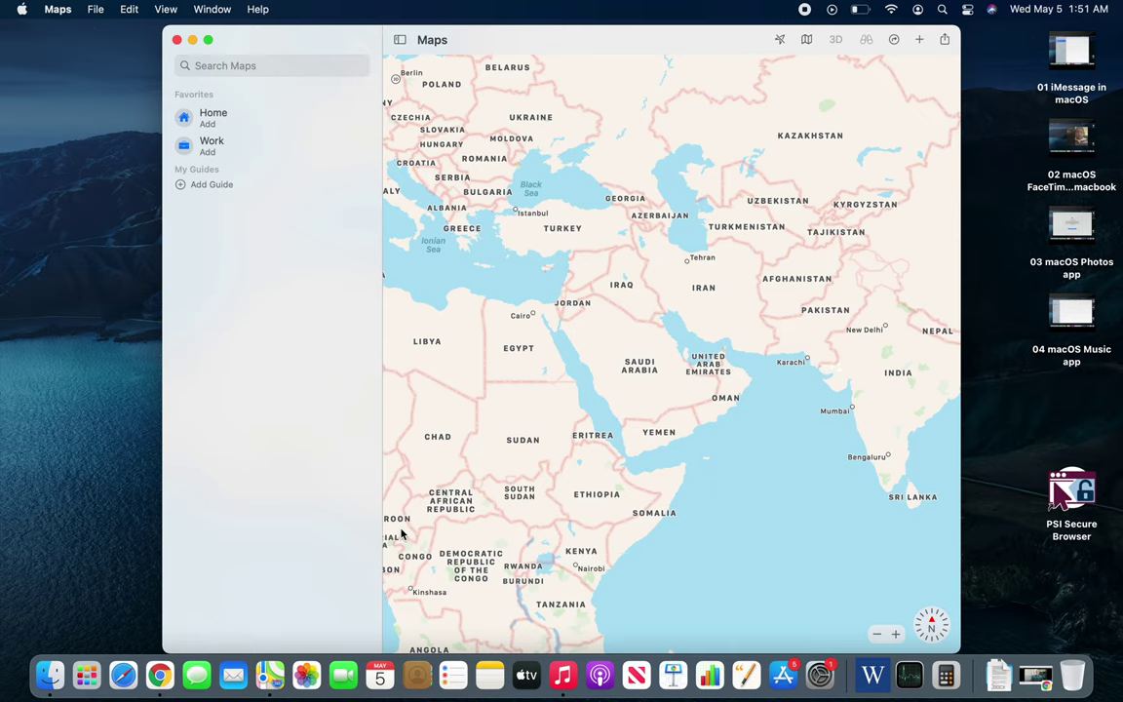
scroll(605, 348, down, 3)
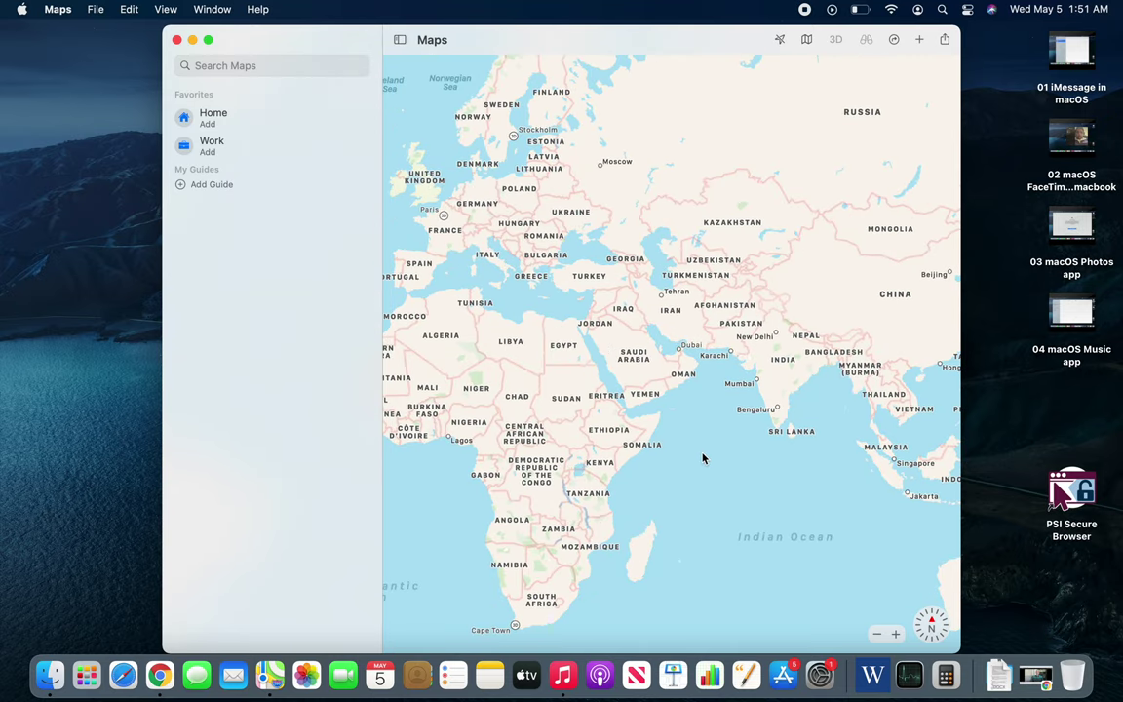
drag(709, 457, 865, 464)
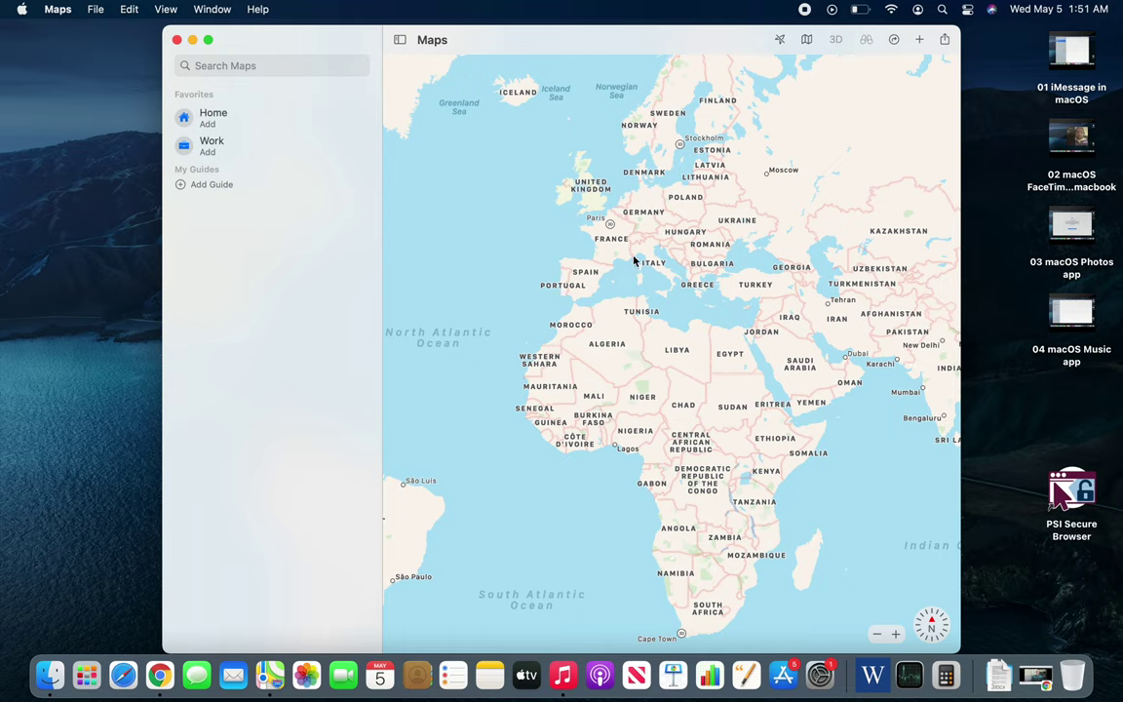
drag(510, 292, 447, 281)
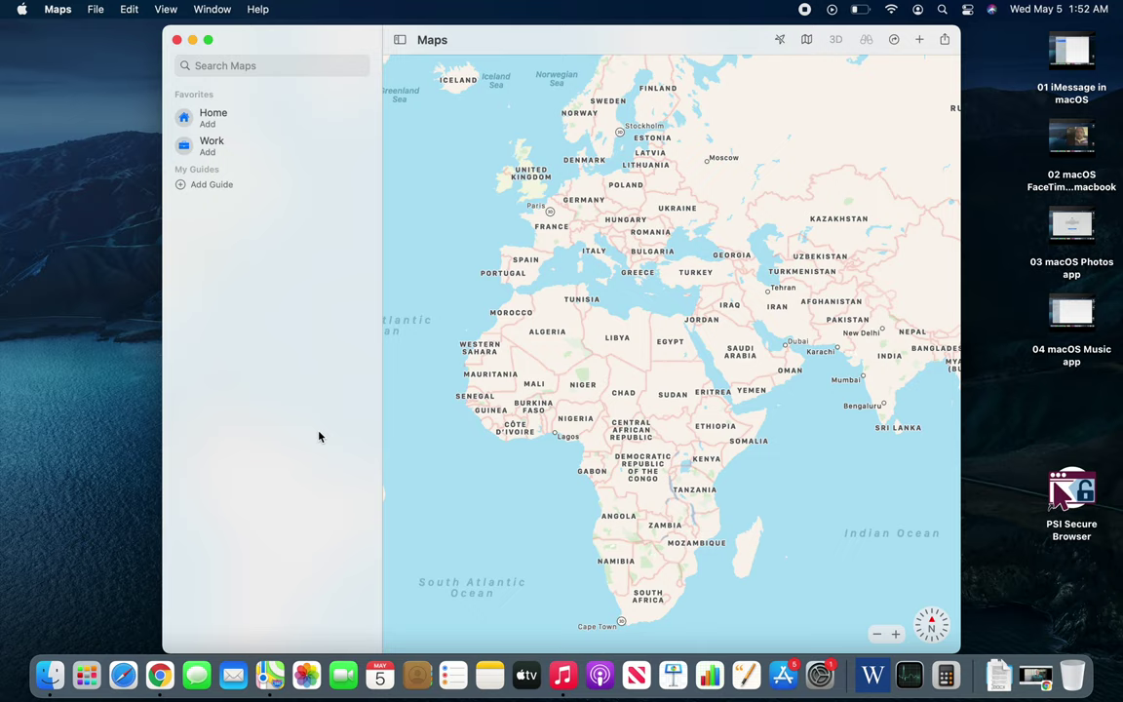
Step: Request the current location in Maps and open the Location Services privacy settings to review the listed apps
click(780, 41)
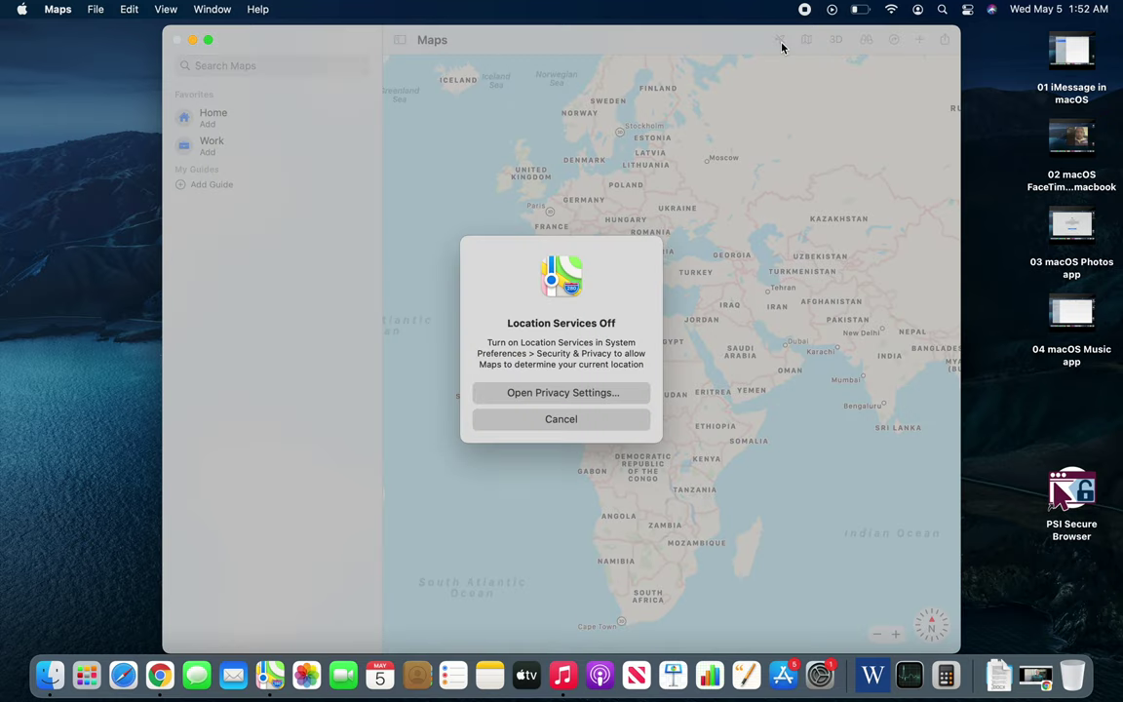
click(575, 393)
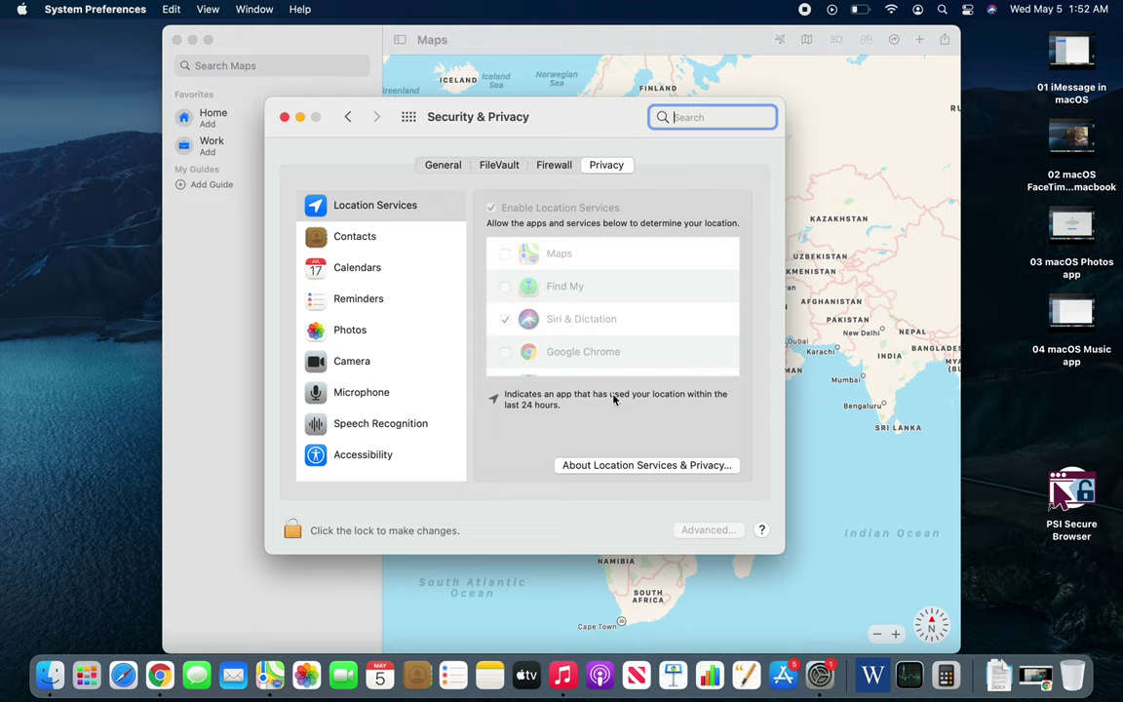
scroll(627, 316, down, 2)
scroll(627, 317, up, 2)
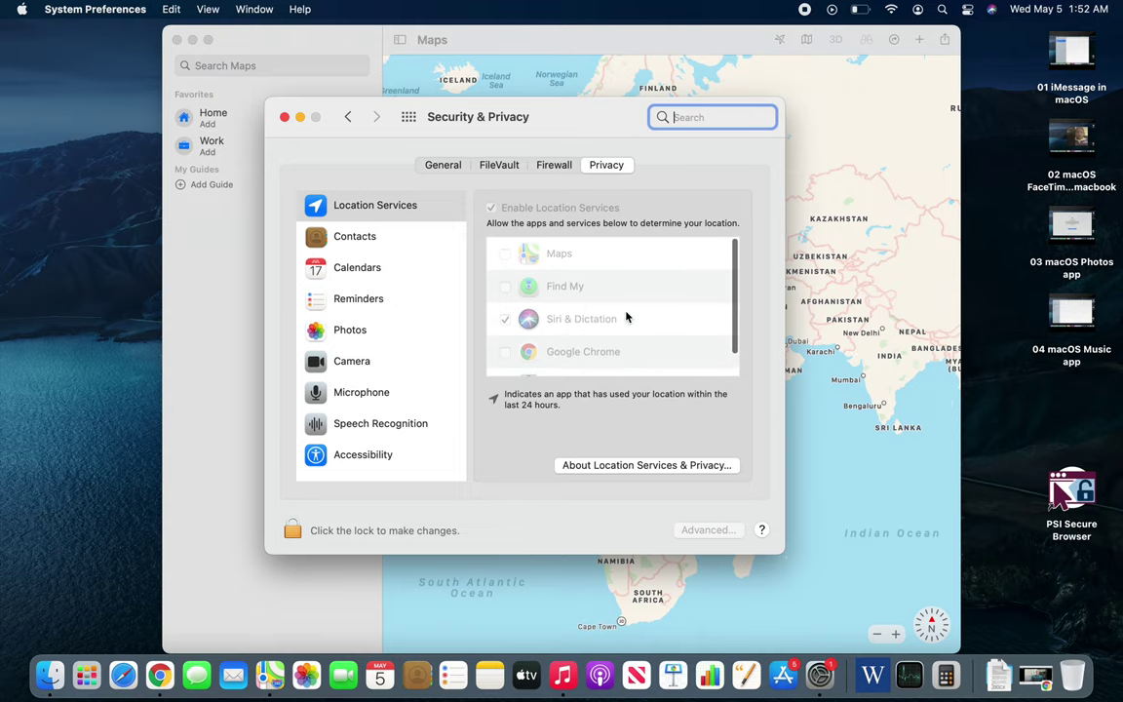
Step: Unlock the Security & Privacy settings with the account password, allow Maps to use location services, and close the settings
click(363, 536)
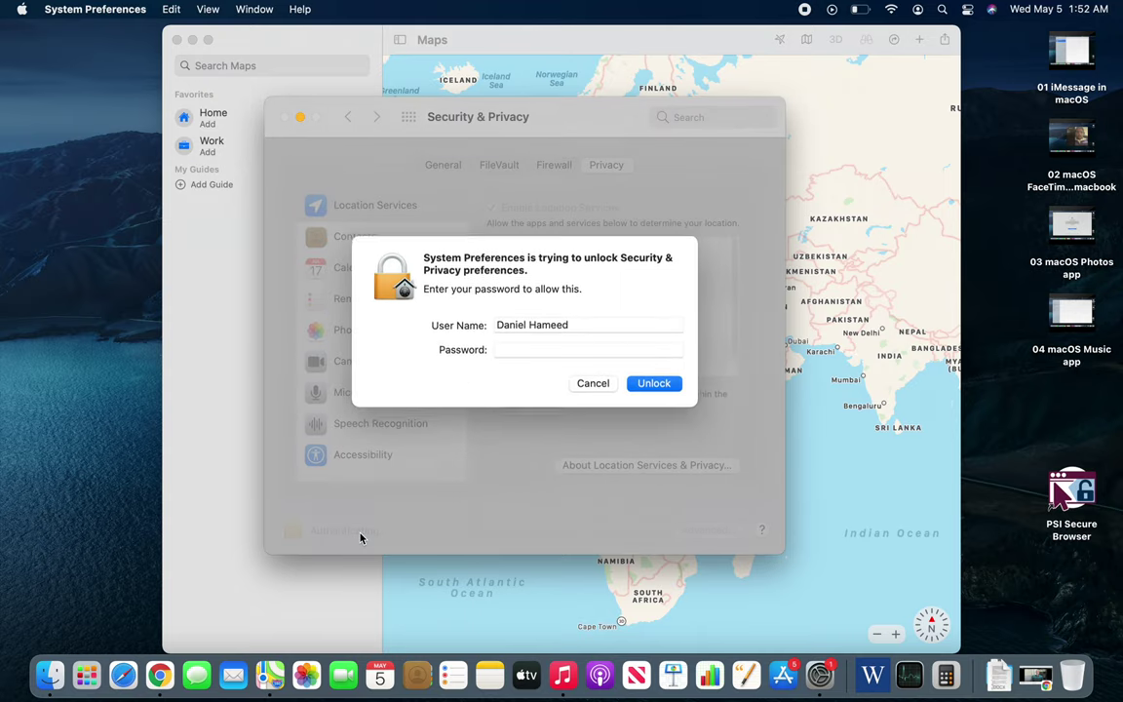
text(••••)
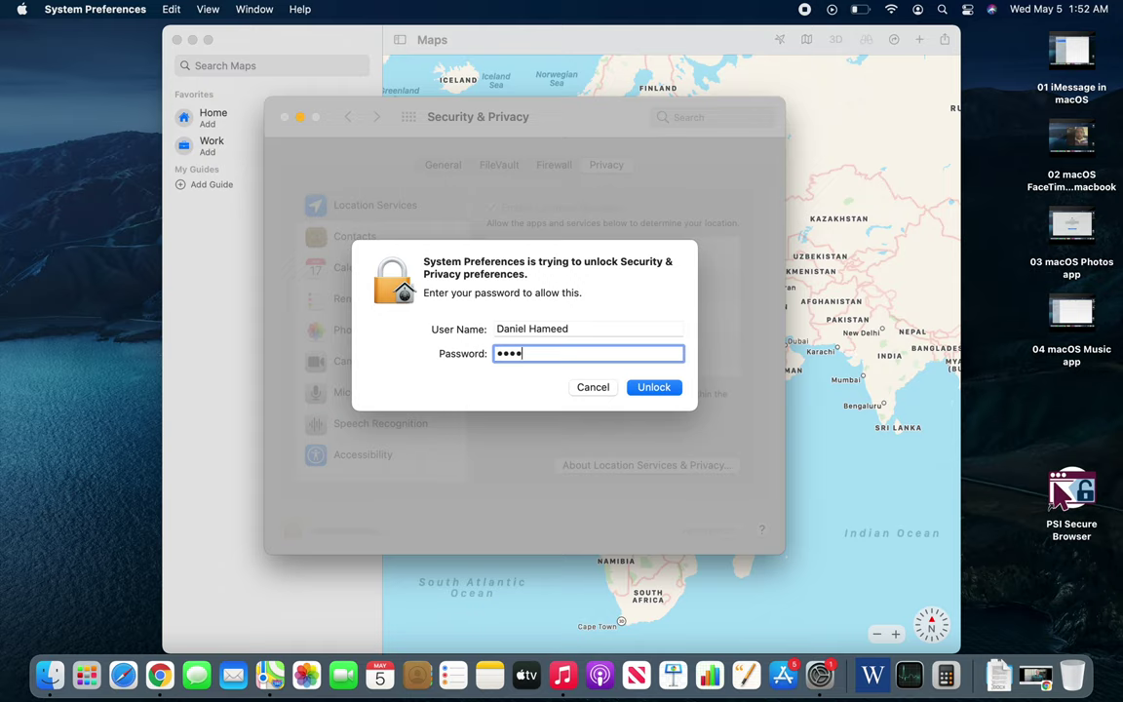
text(••••••)
click(651, 390)
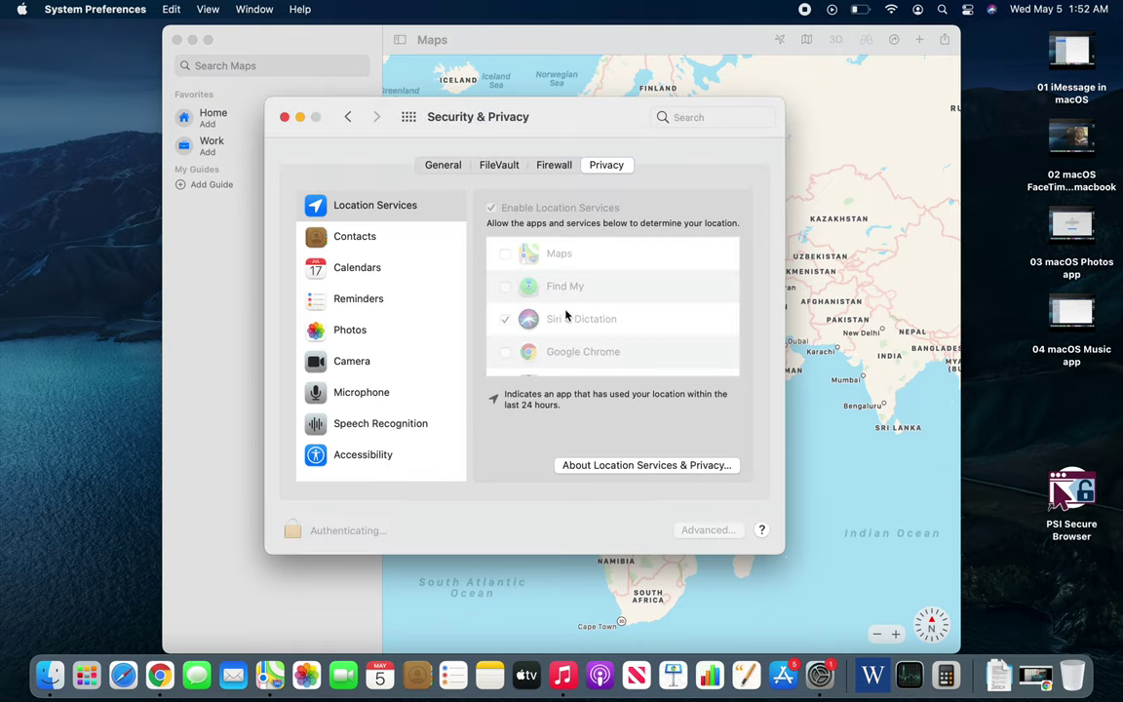
click(506, 253)
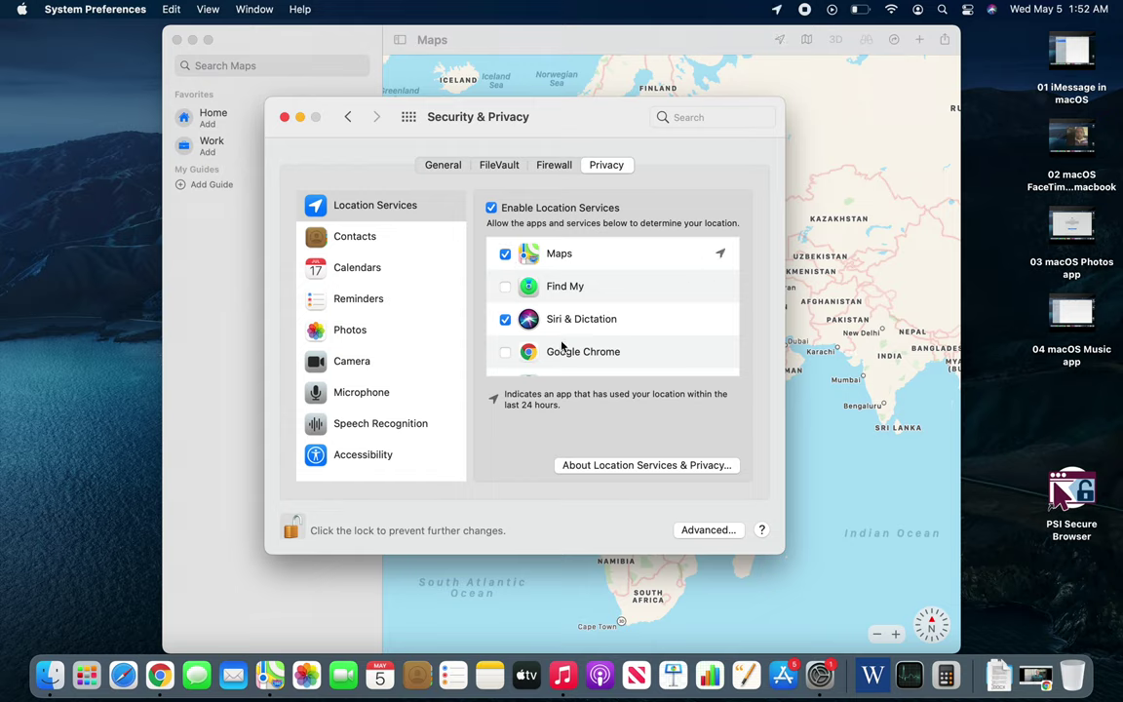
click(285, 117)
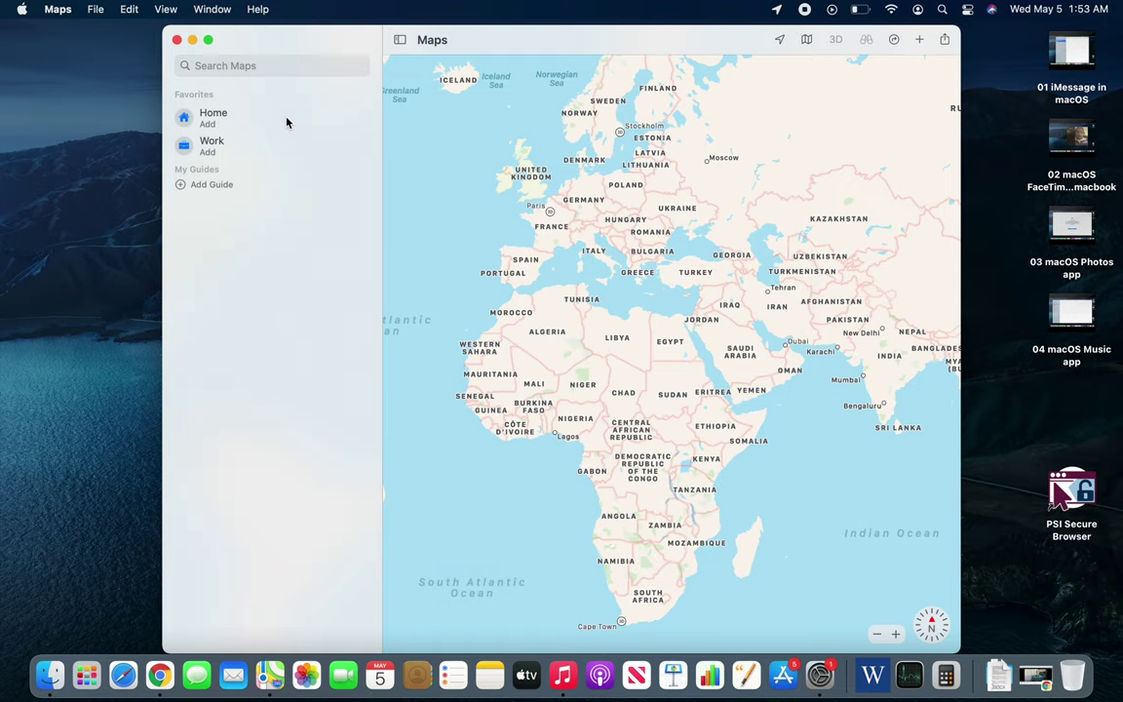
Step: Show the current location on the map and view the wider area surrounding it
click(779, 39)
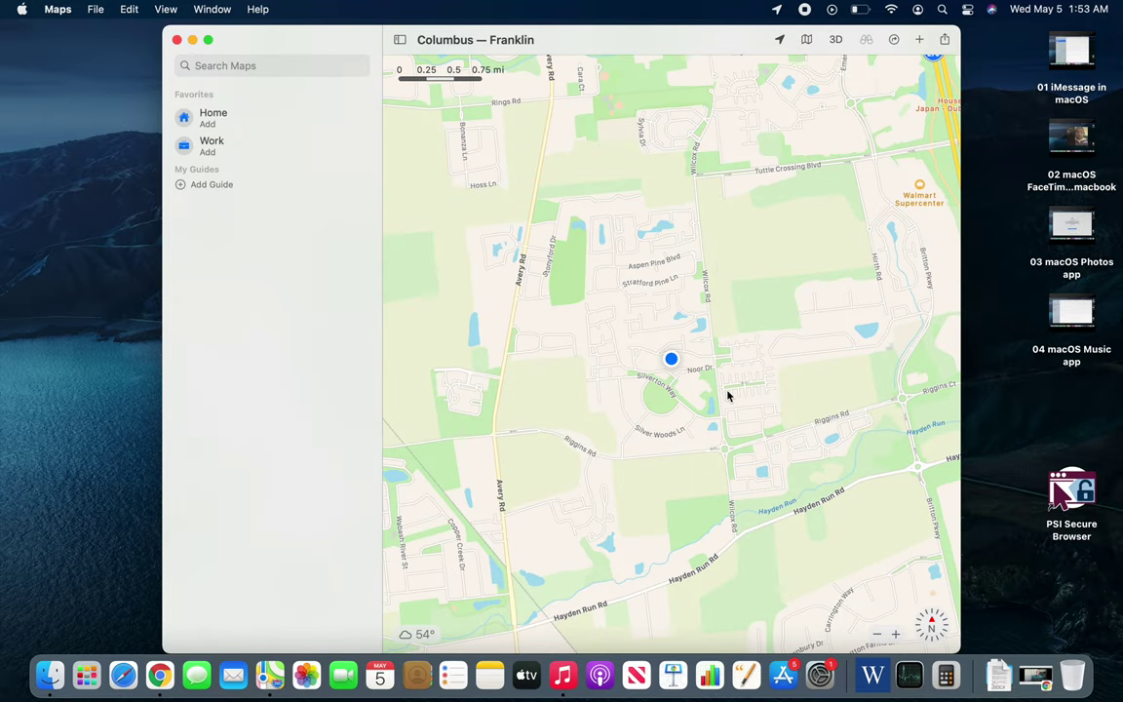
scroll(657, 420, down, 10)
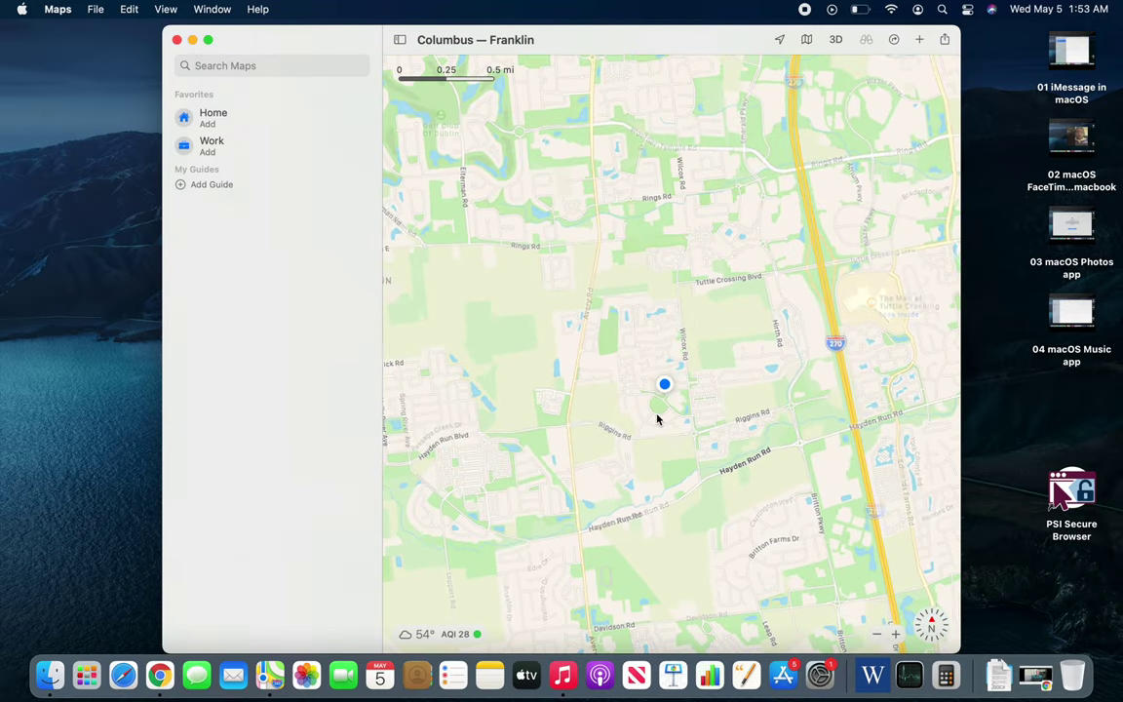
scroll(657, 419, down, 5)
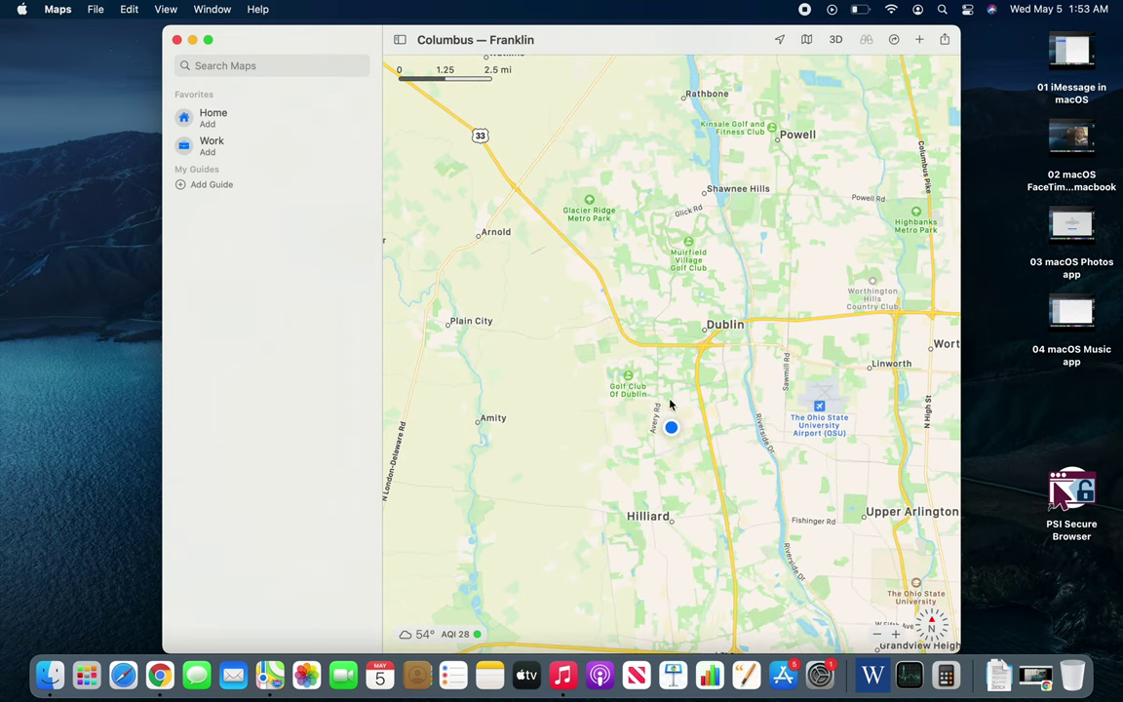
scroll(717, 352, down, 3)
scroll(718, 352, down, 3)
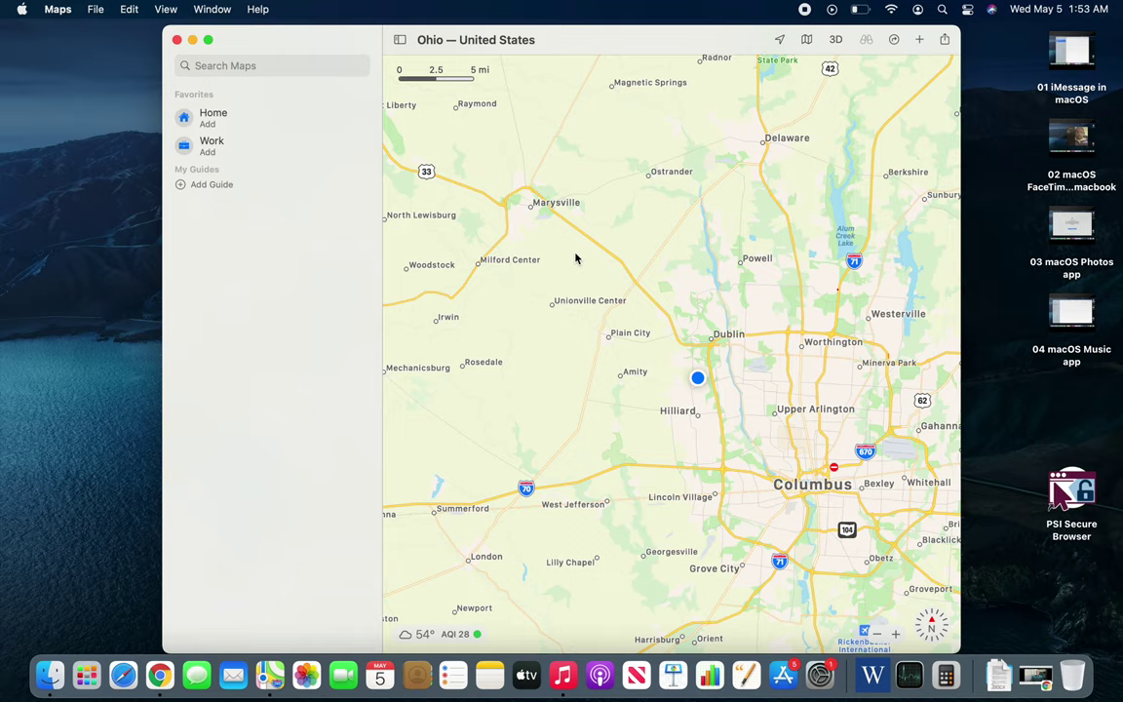
Step: Search the map for "nyc" and show New York
click(297, 65)
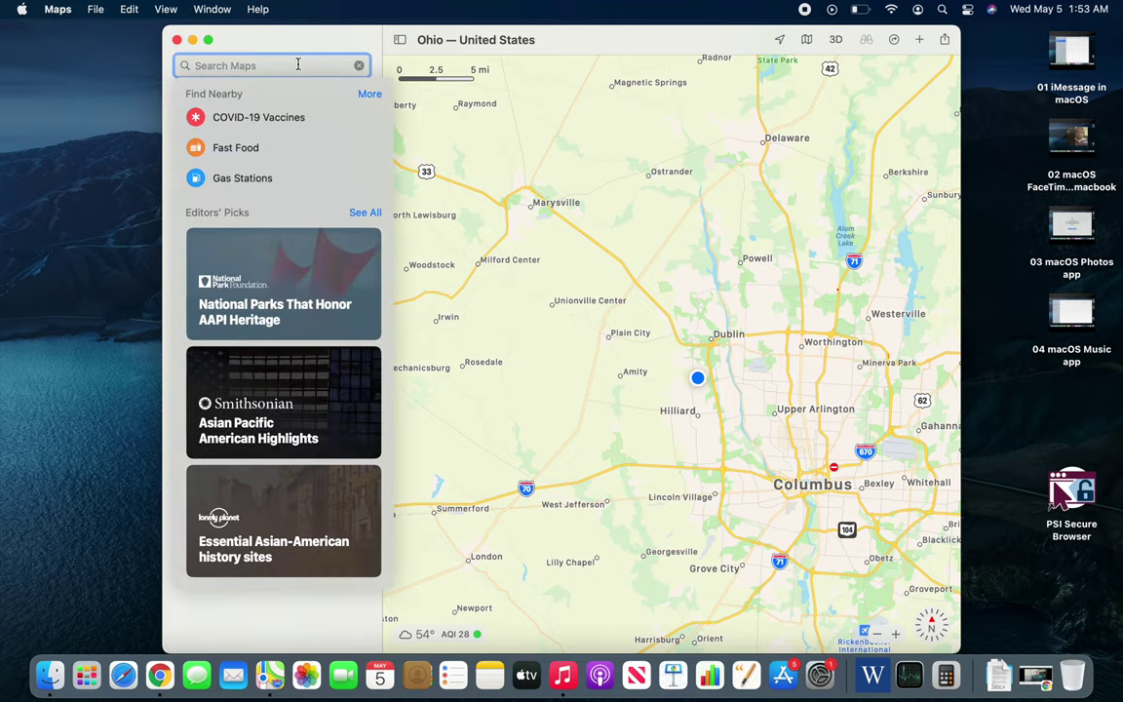
text(nyc)
key(Return)
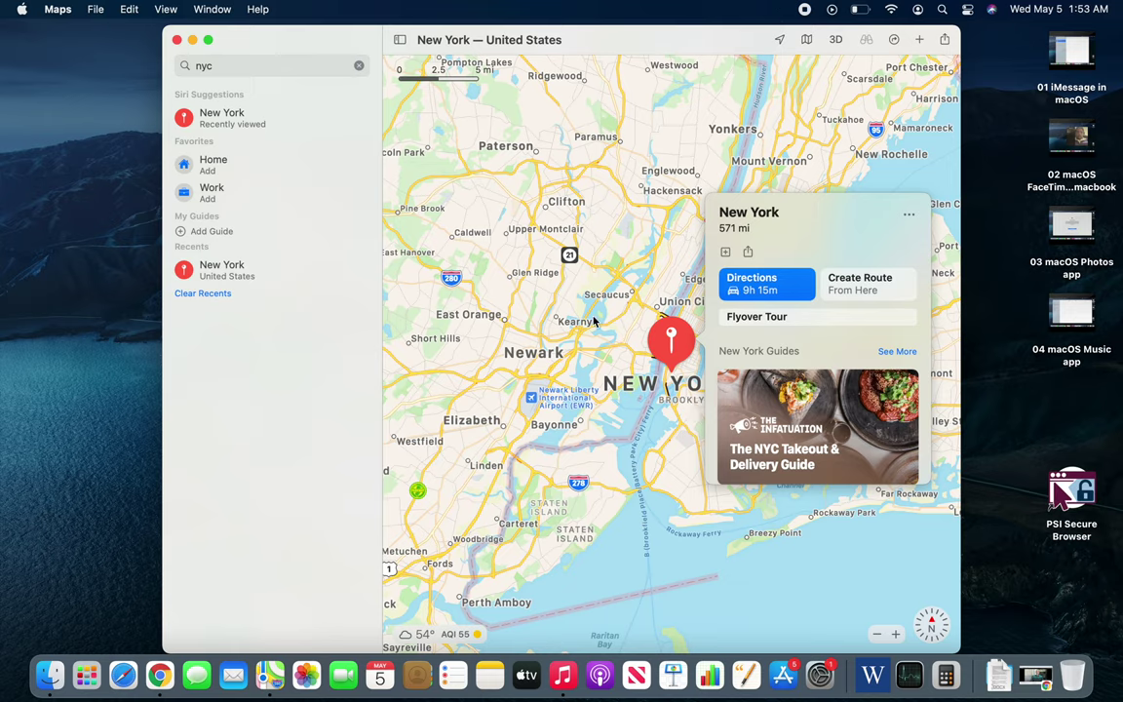
Step: Show the map mode options and expand Maps to full screen
click(807, 42)
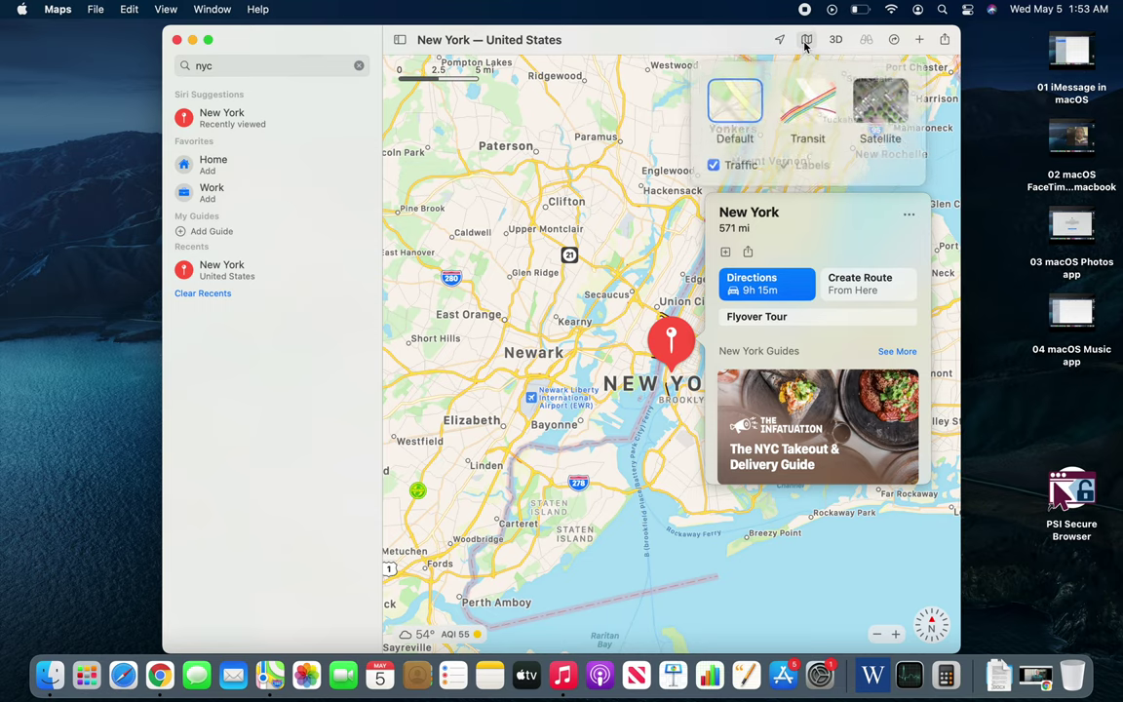
click(751, 124)
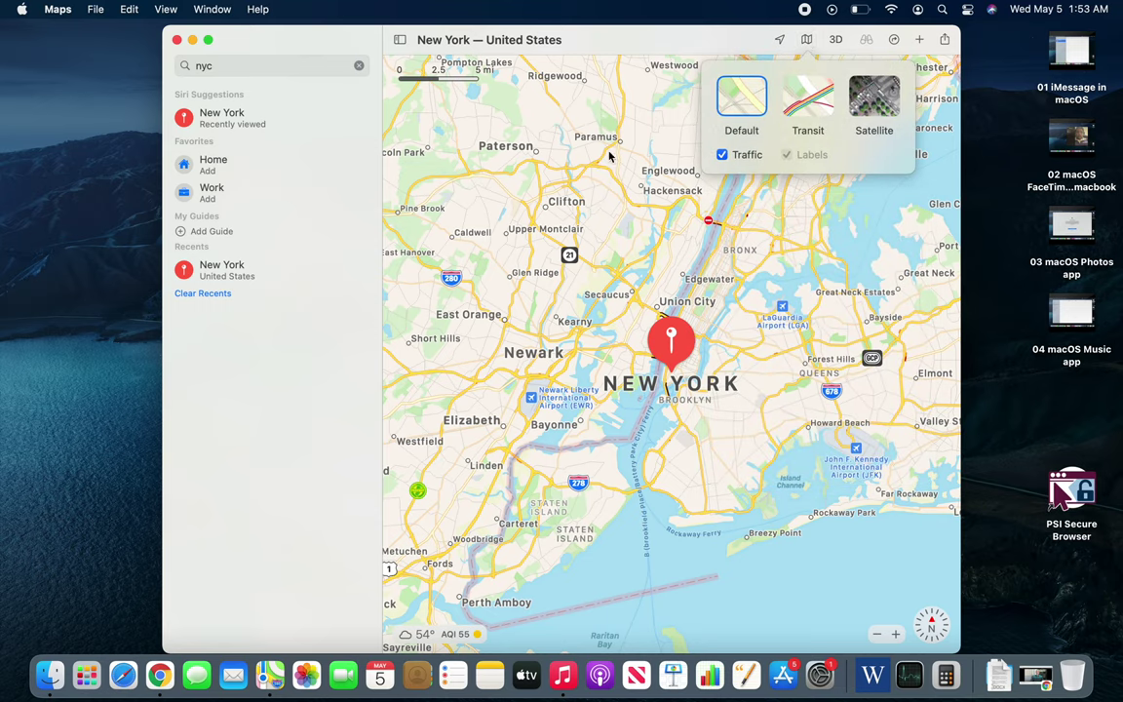
click(208, 39)
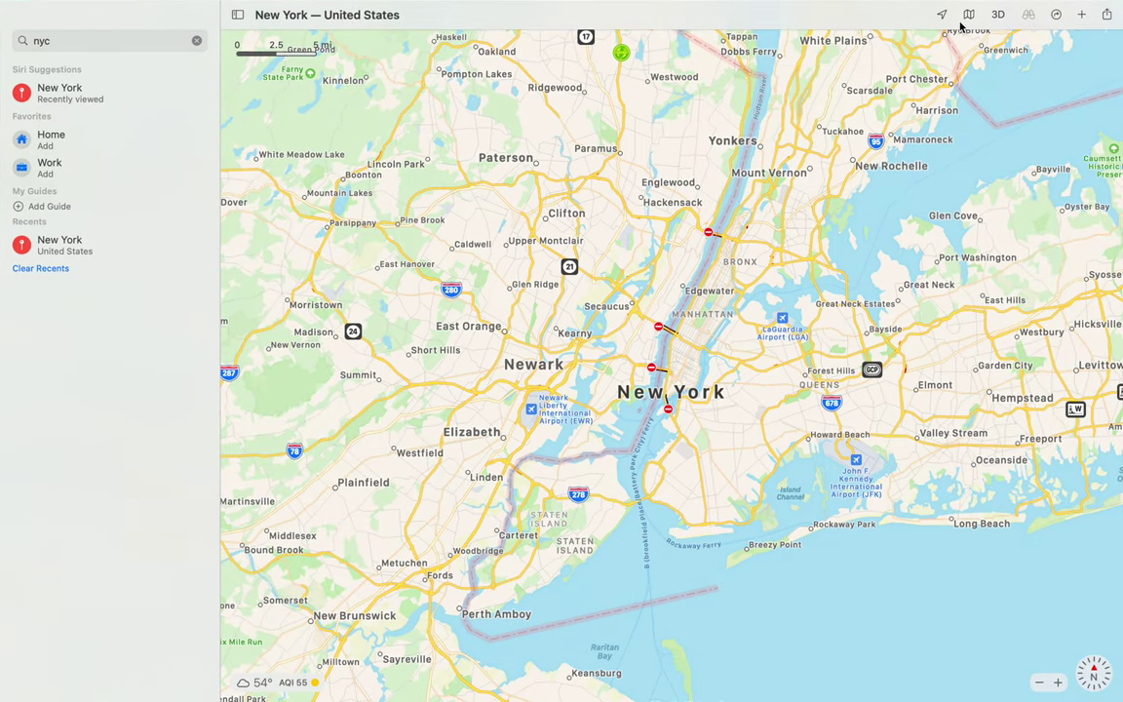
Step: Compare the Transit and Satellite map modes for New York and return to the Default map
click(969, 15)
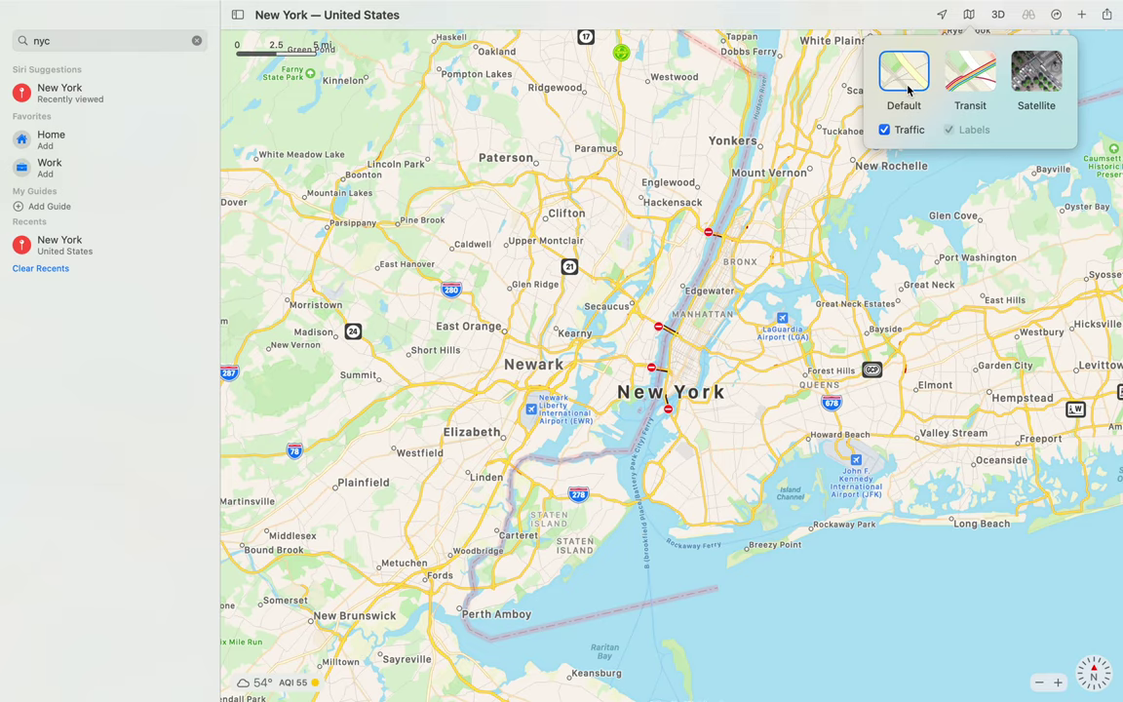
click(969, 78)
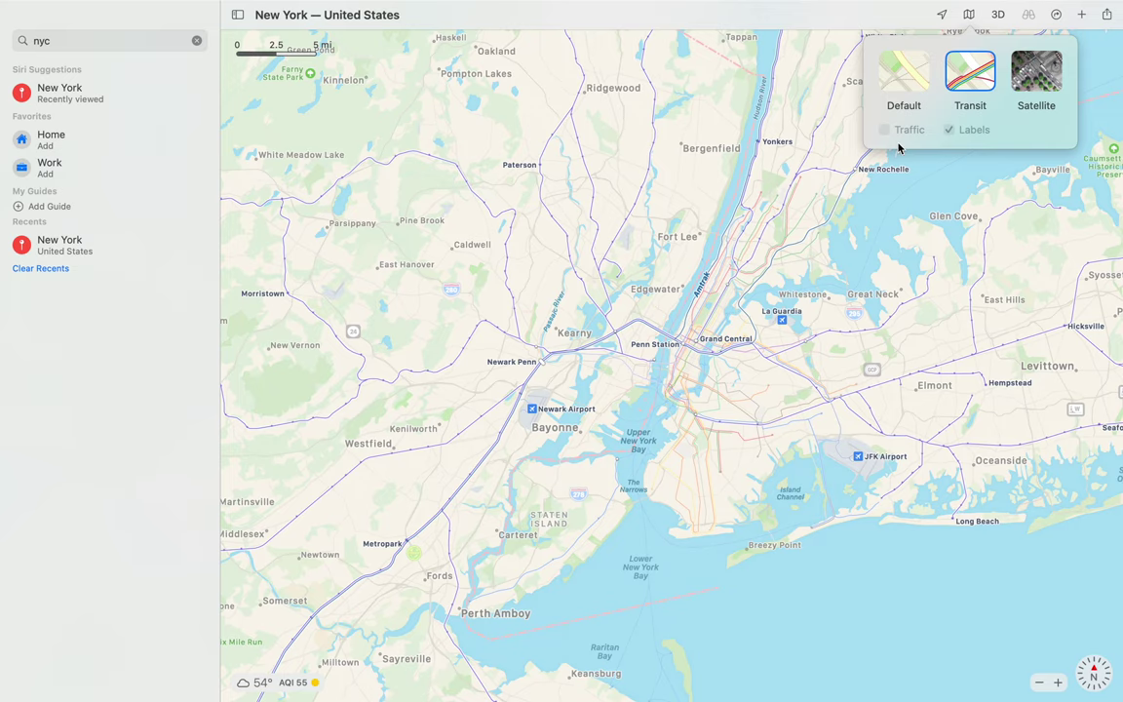
click(1034, 76)
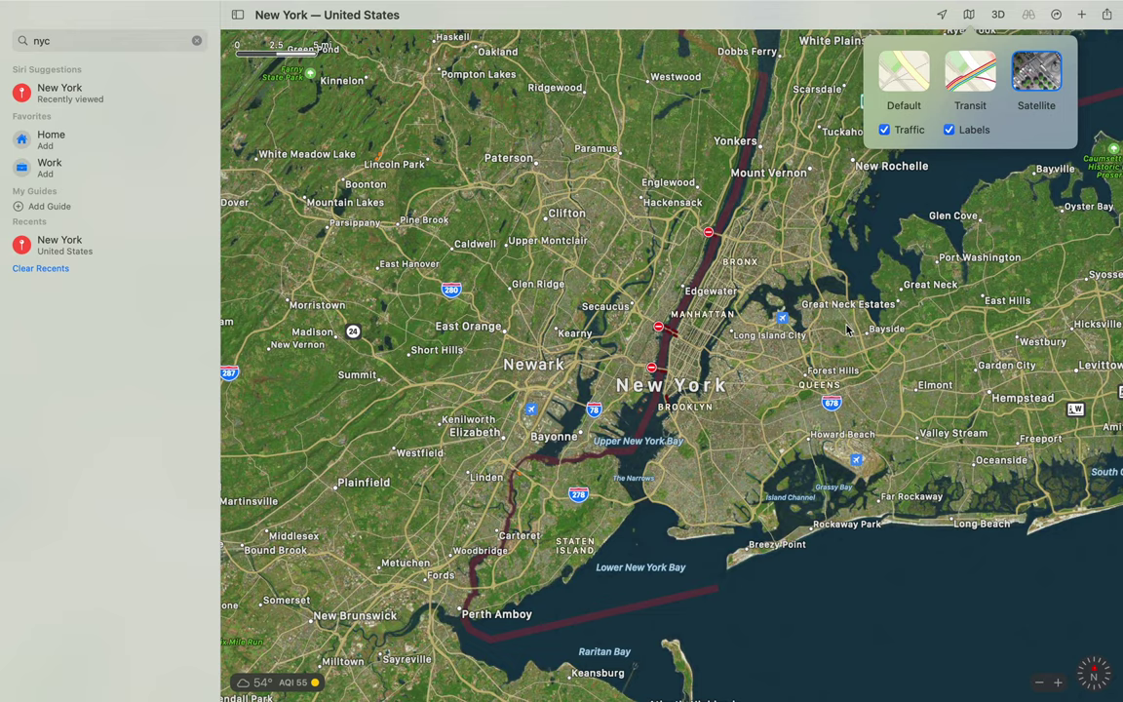
click(907, 83)
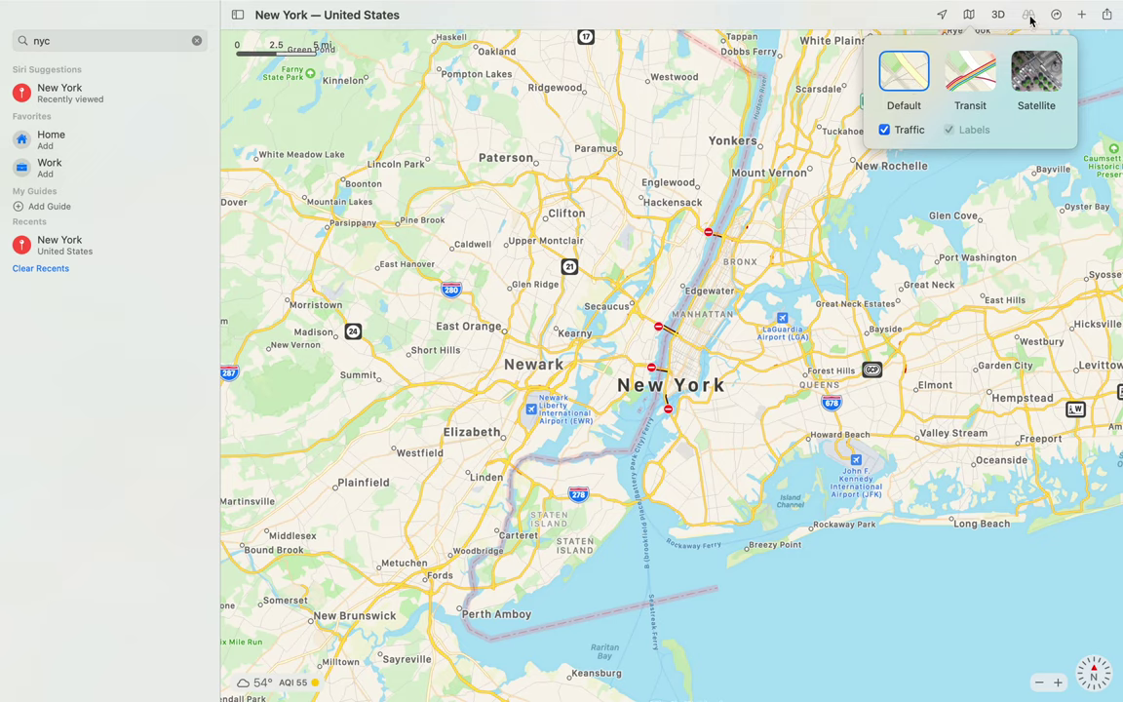
click(931, 20)
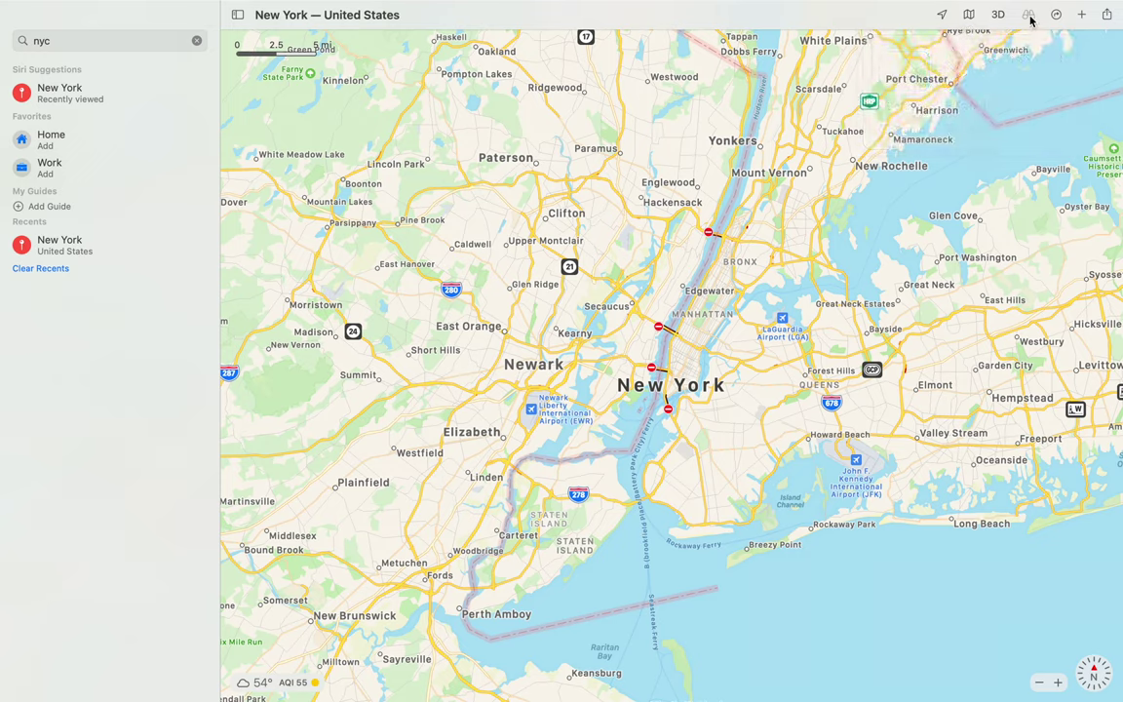
Step: Show the Transit map once more and switch back to the Default map
click(969, 14)
click(971, 71)
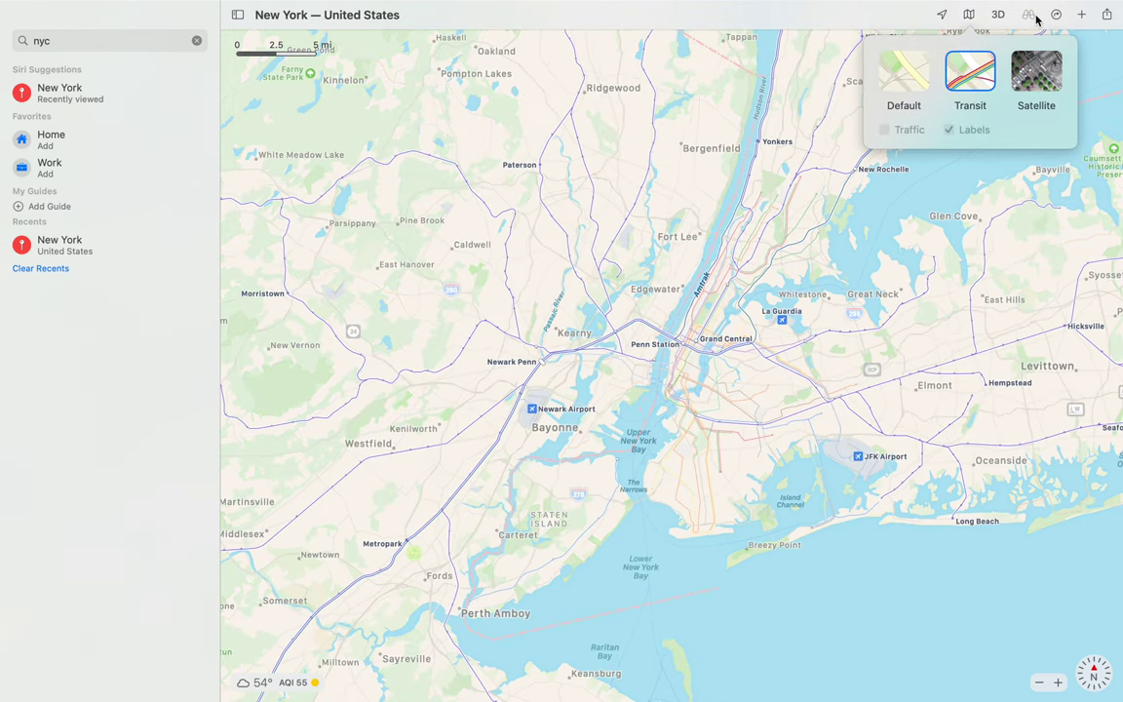
click(975, 17)
click(970, 16)
click(904, 70)
Step: Enter Look Around in Manhattan, just east of Central Park
scroll(719, 302, up, 5)
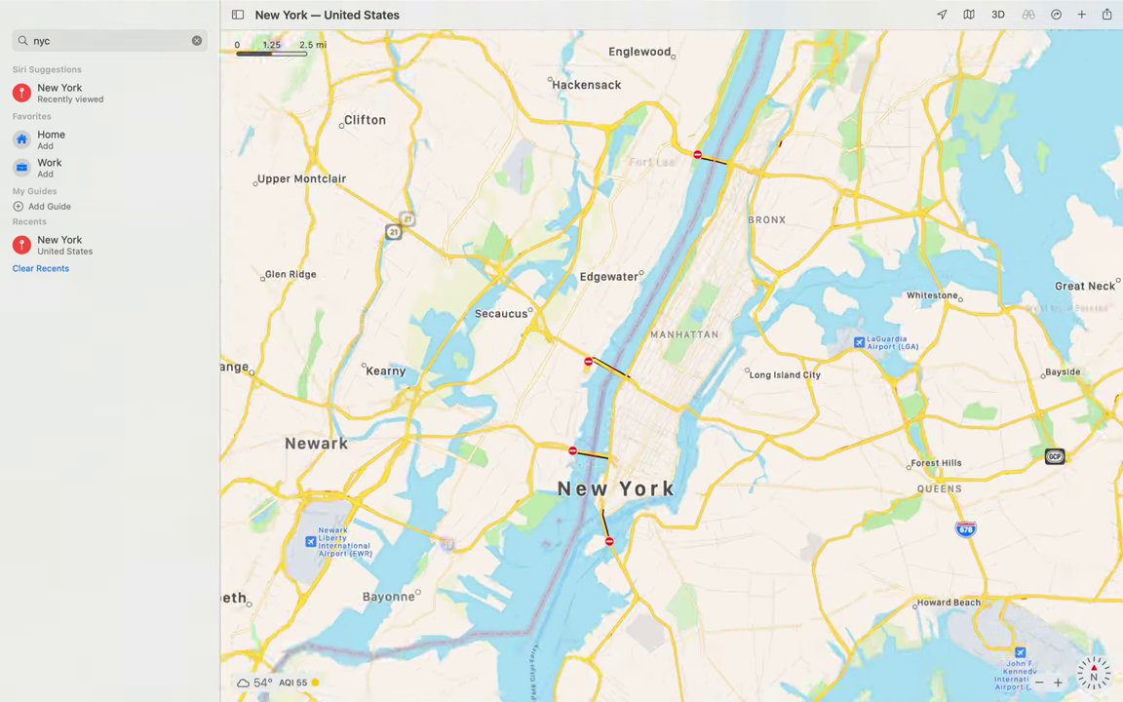
scroll(719, 302, up, 5)
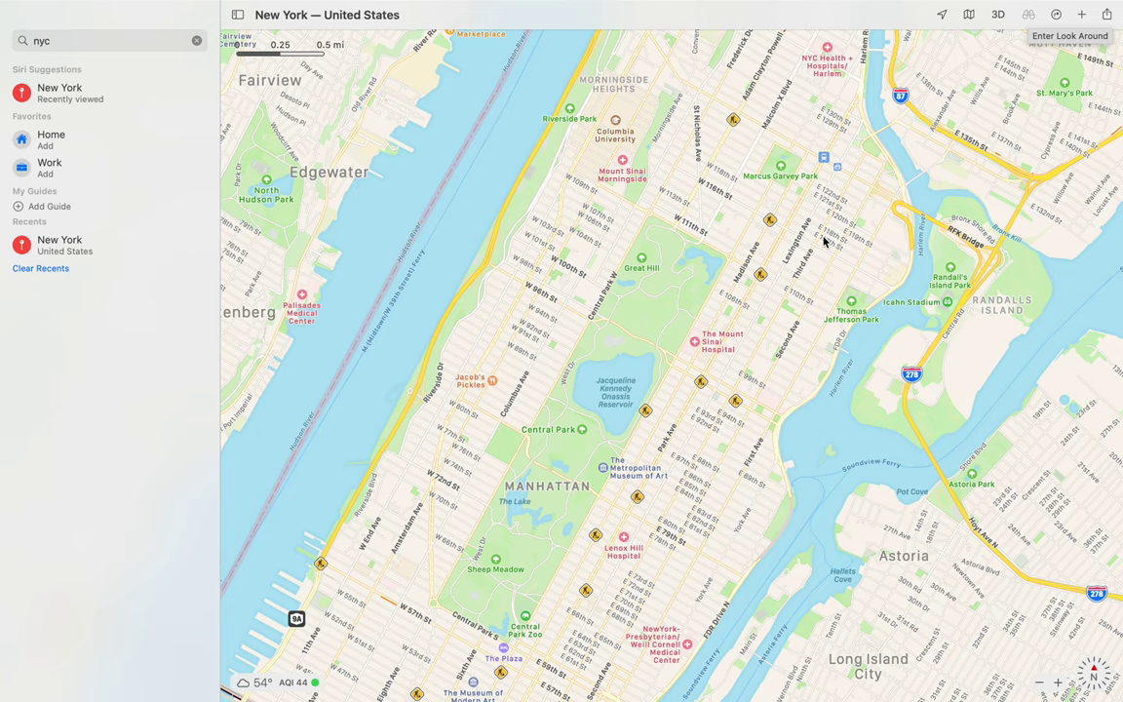
scroll(760, 333, up, 5)
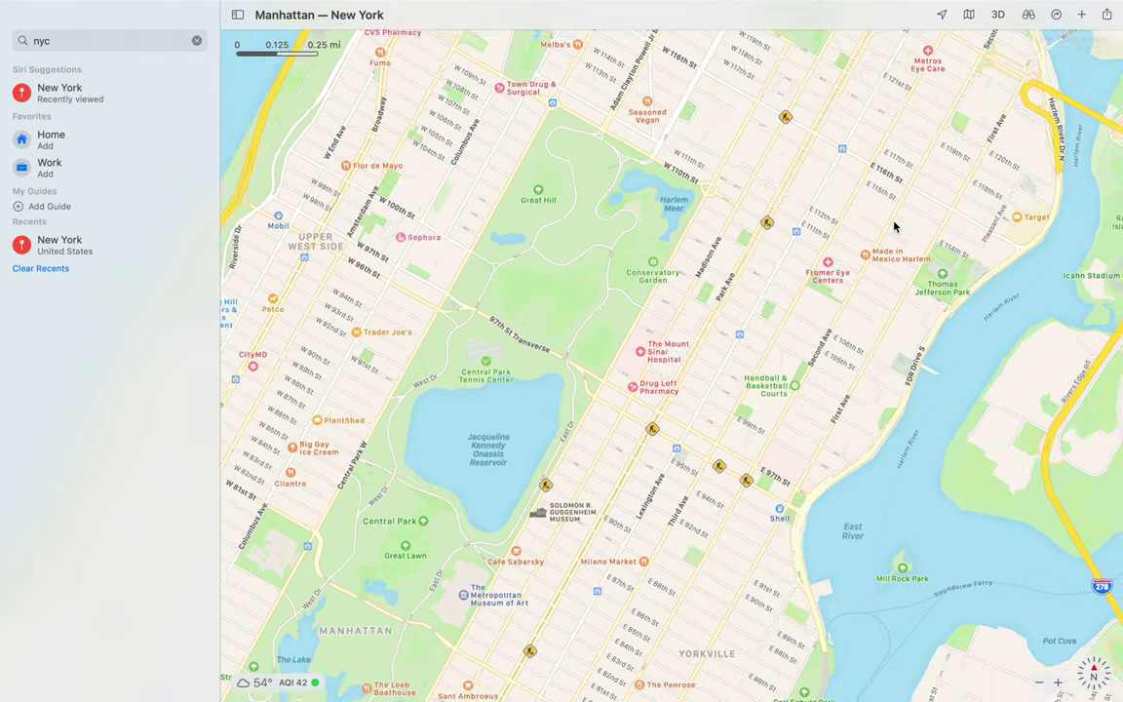
scroll(894, 226, down, 5)
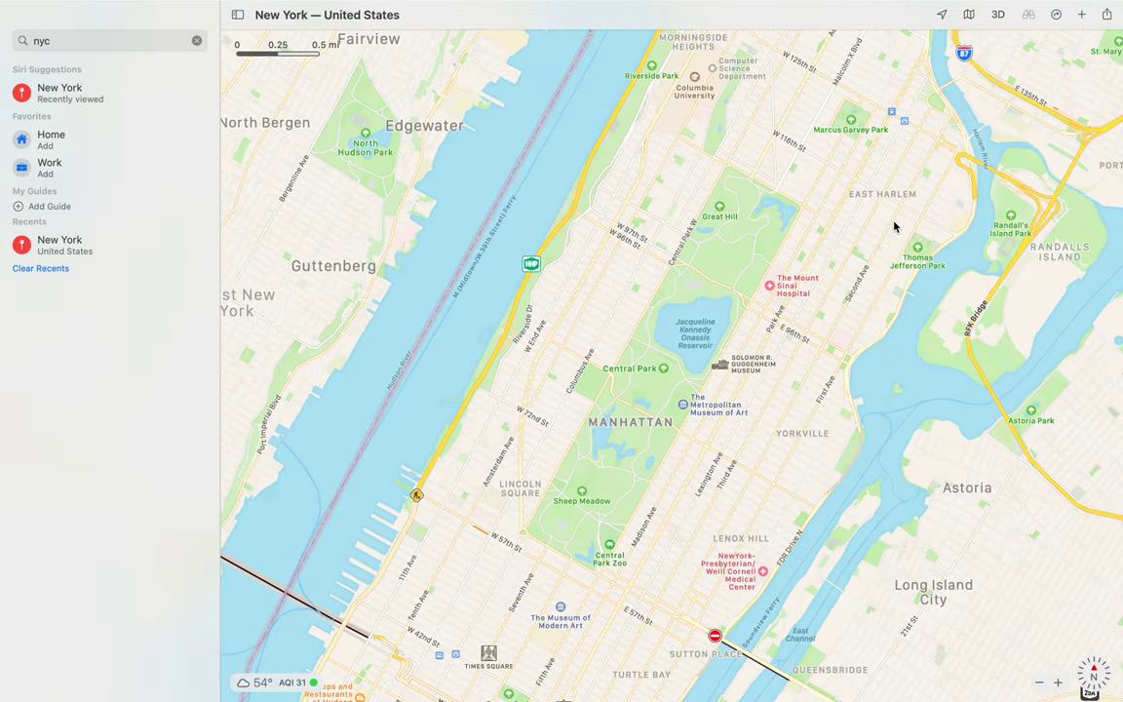
scroll(894, 226, up, 3)
scroll(895, 226, up, 2)
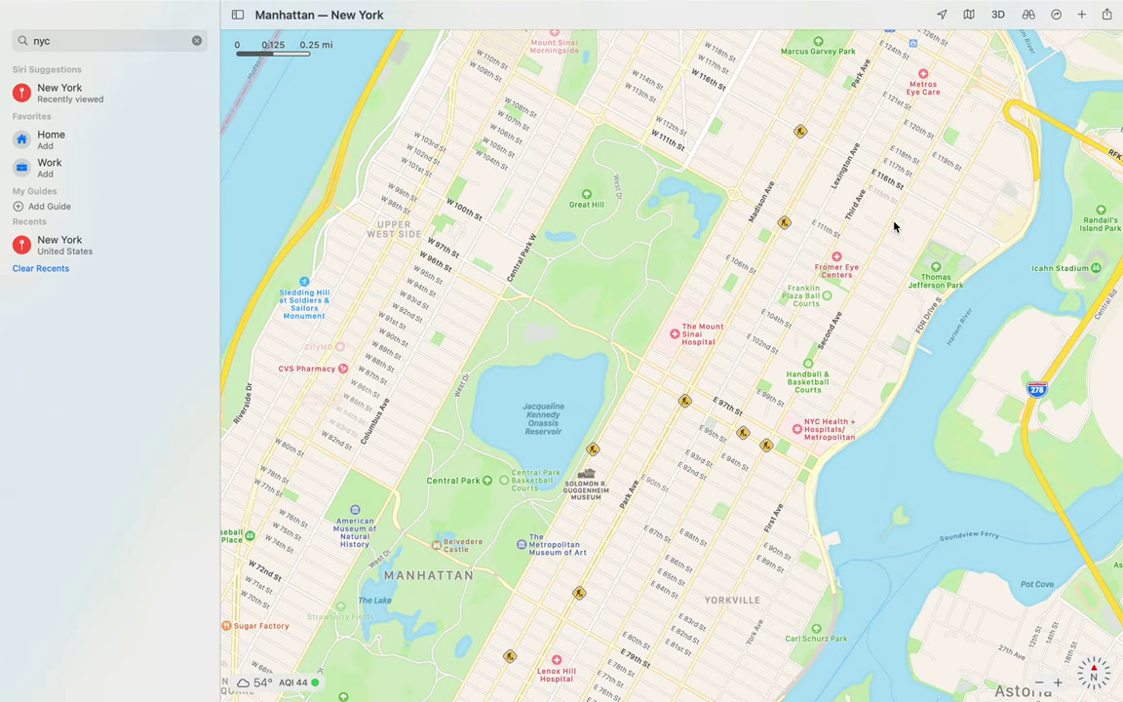
click(1031, 20)
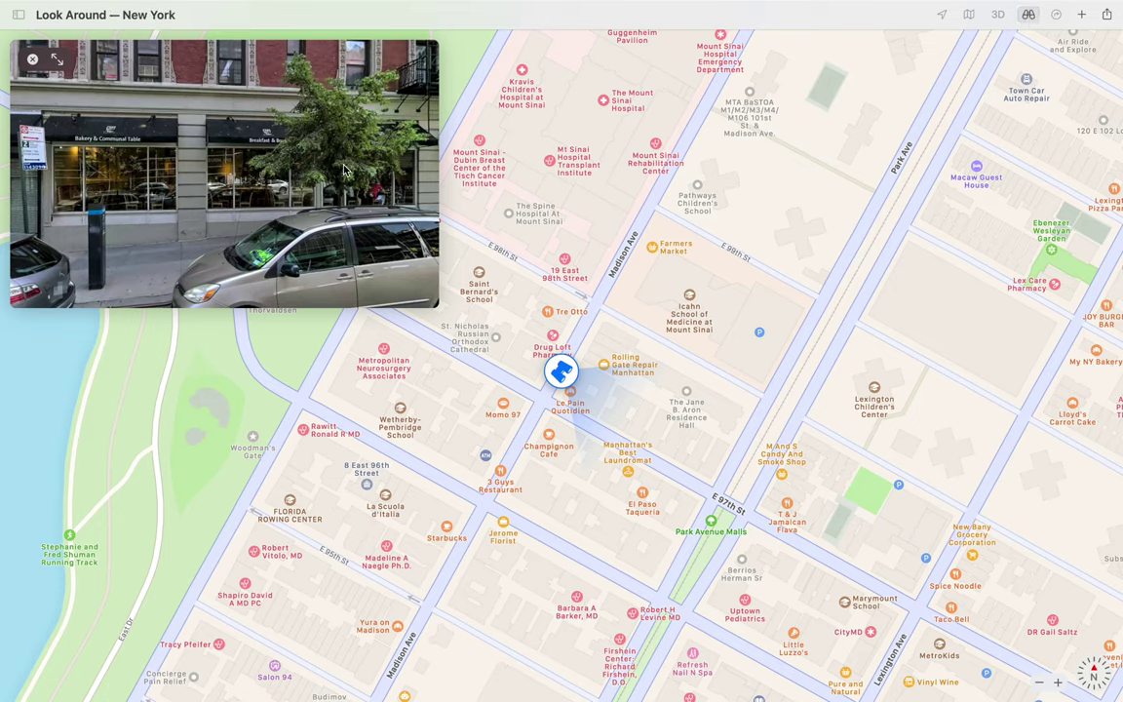
Step: Look up the red building's facade in the street-level view and back down to the storefronts
drag(342, 171, 203, 255)
drag(234, 185, 255, 261)
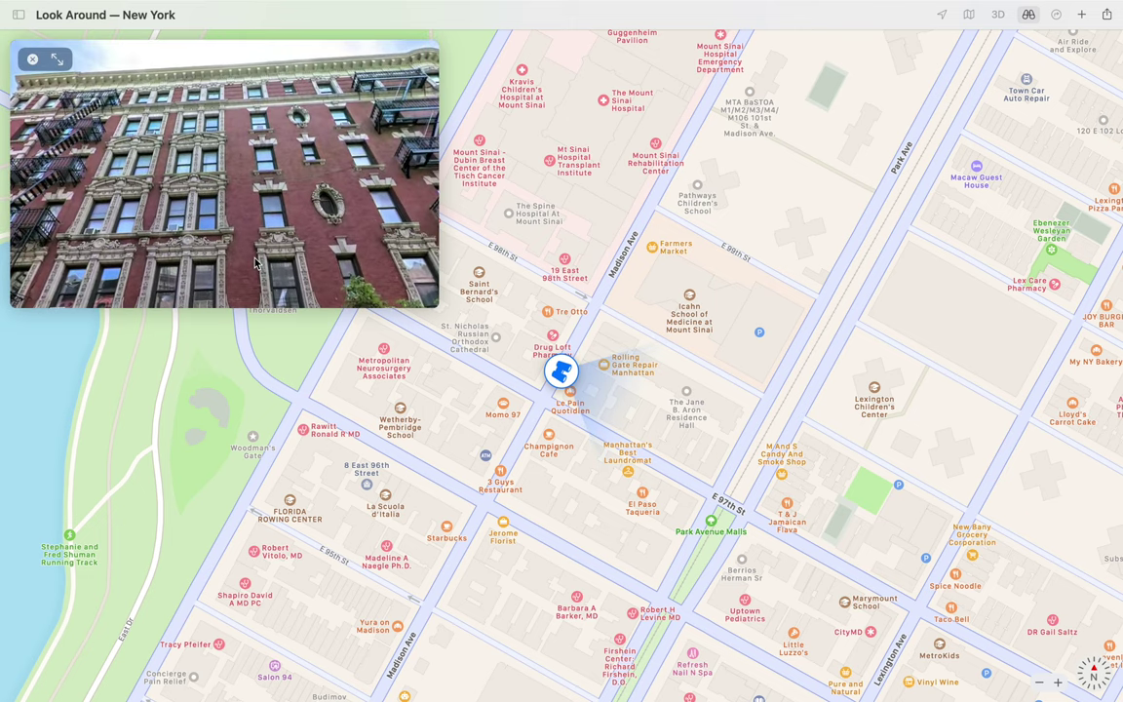
scroll(216, 189, down, 5)
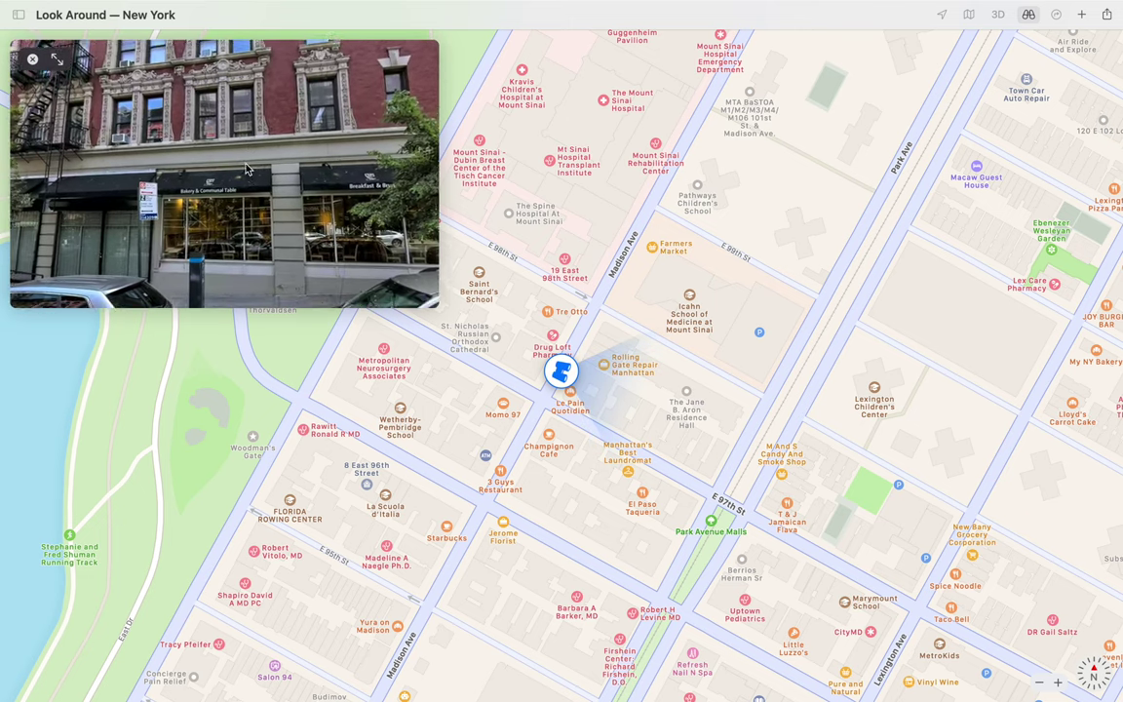
Step: Turn the street view toward the intersection, and move the Look Around viewpoint north along Madison Ave to E 103rd St
drag(168, 185, 375, 215)
drag(200, 228, 349, 231)
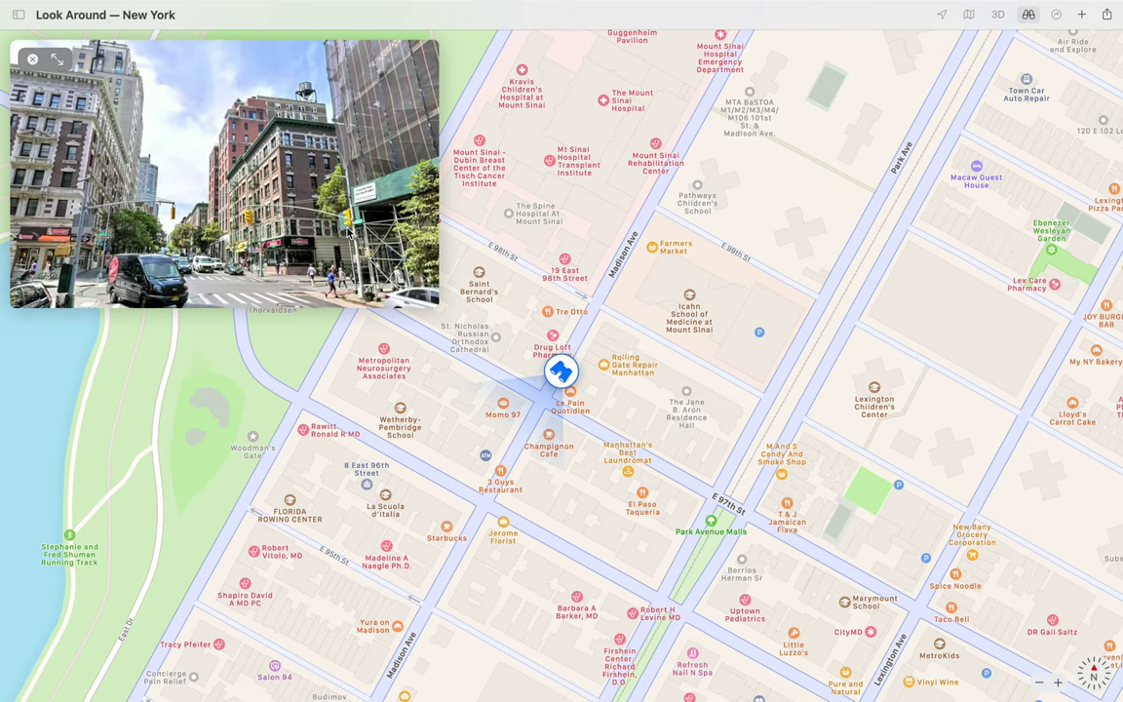
click(595, 311)
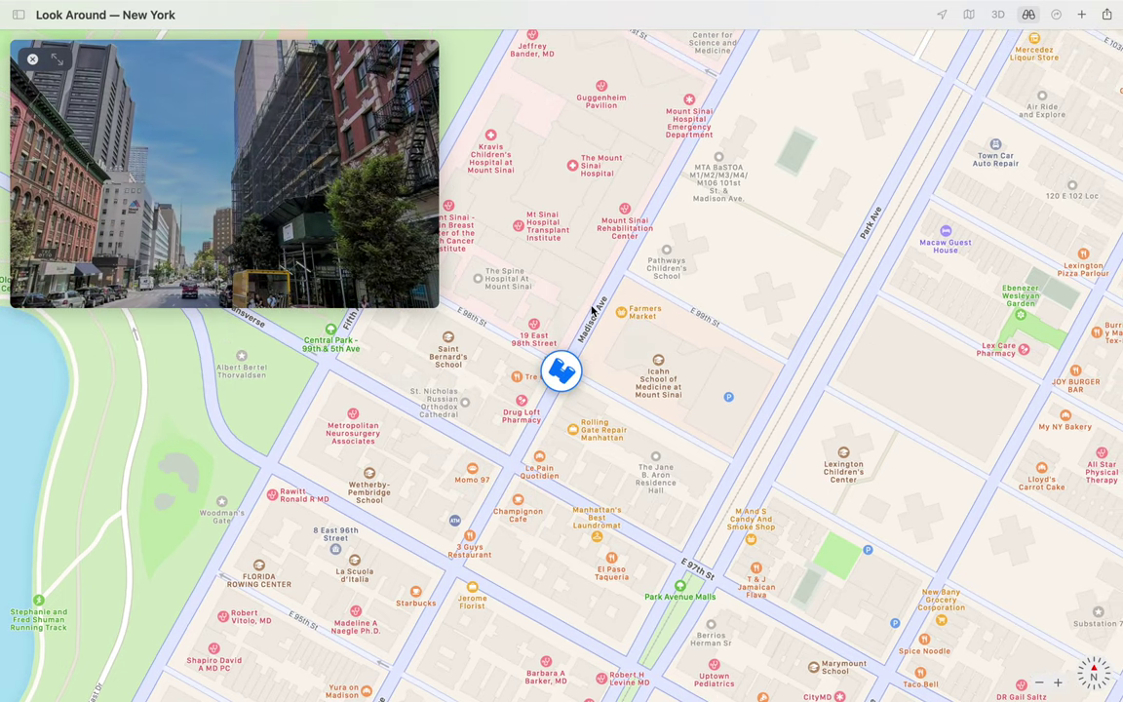
click(679, 171)
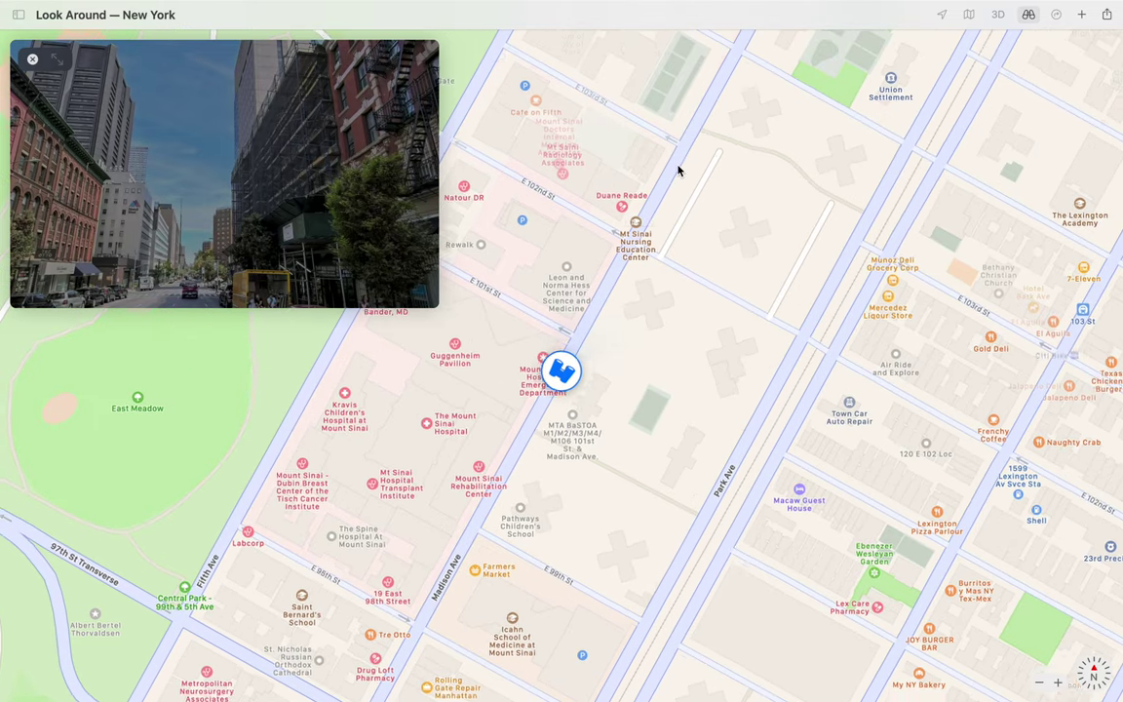
click(679, 170)
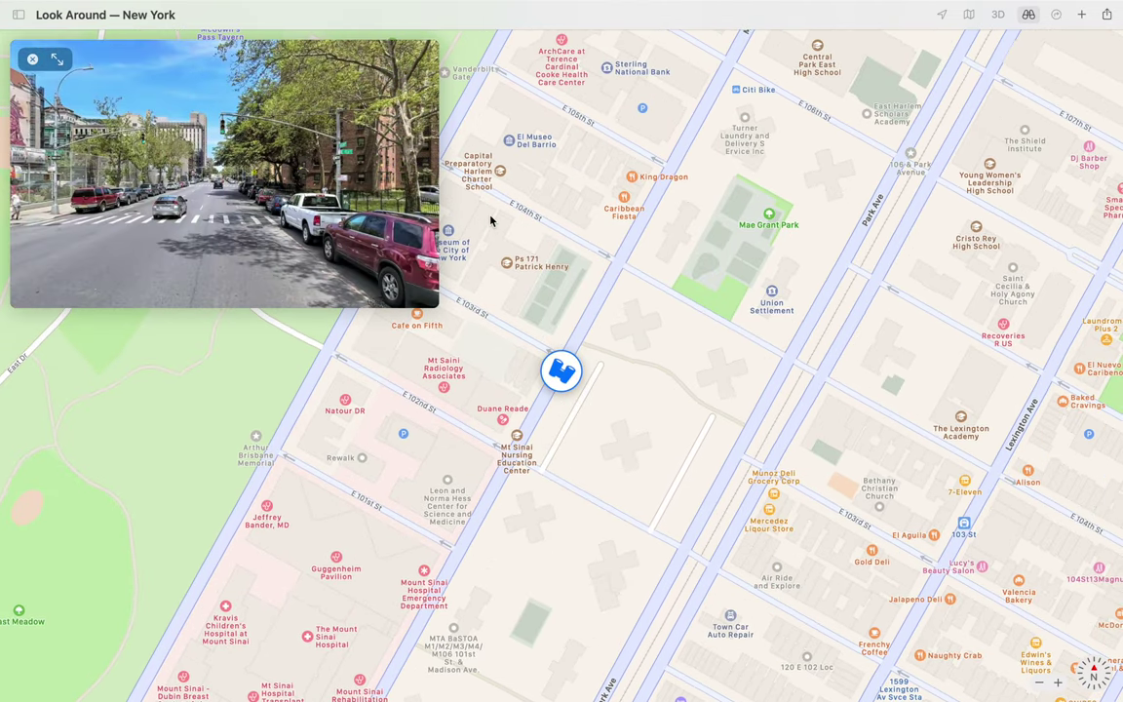
Step: Enlarge Look Around to fill the window and examine the fenced lot, scaffolding signs and sidewalk at Madison Ave and E 103rd St
click(54, 60)
scroll(701, 317, left, 5)
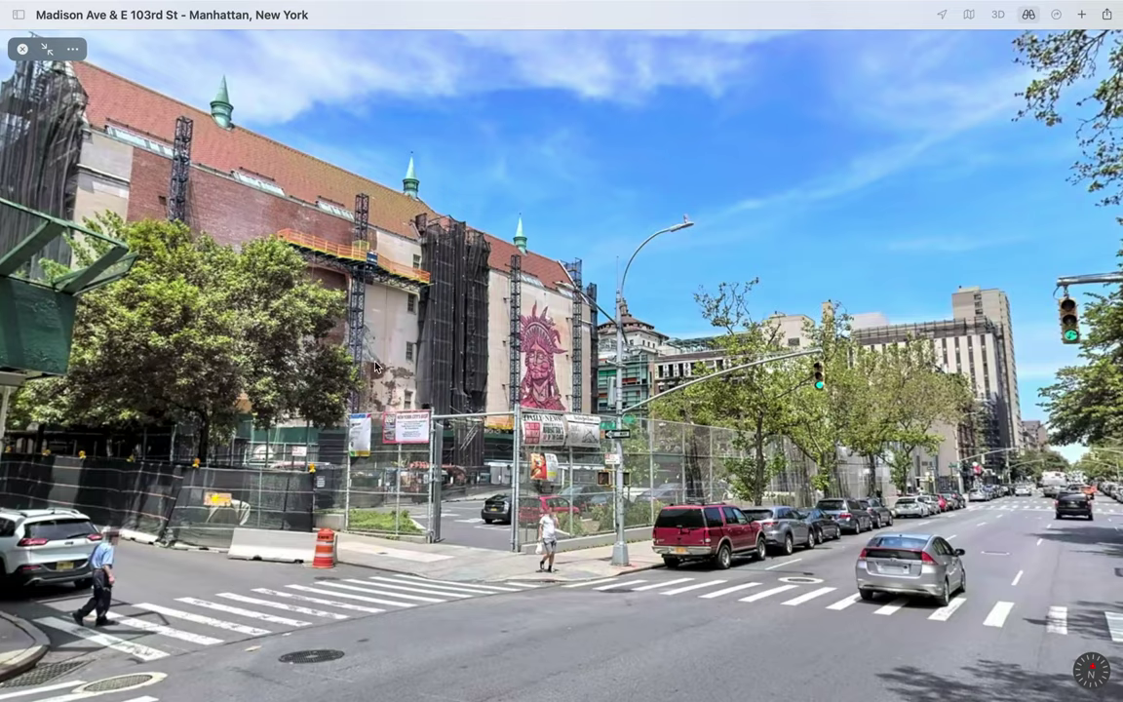
click(363, 369)
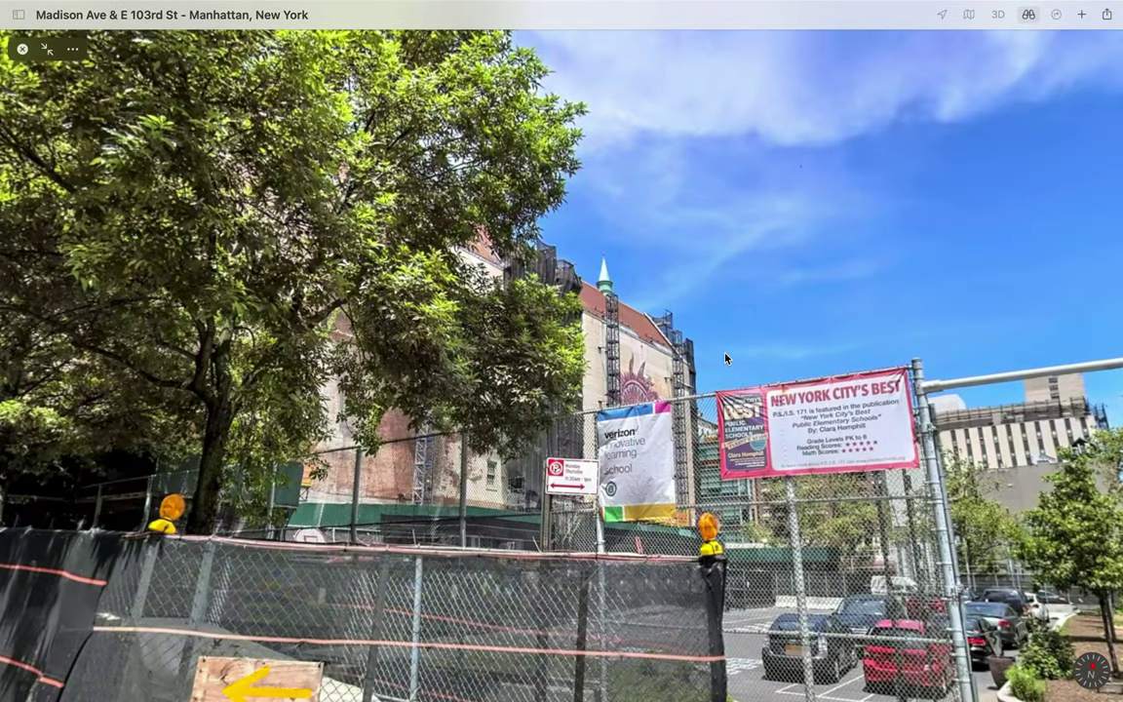
drag(487, 352, 808, 308)
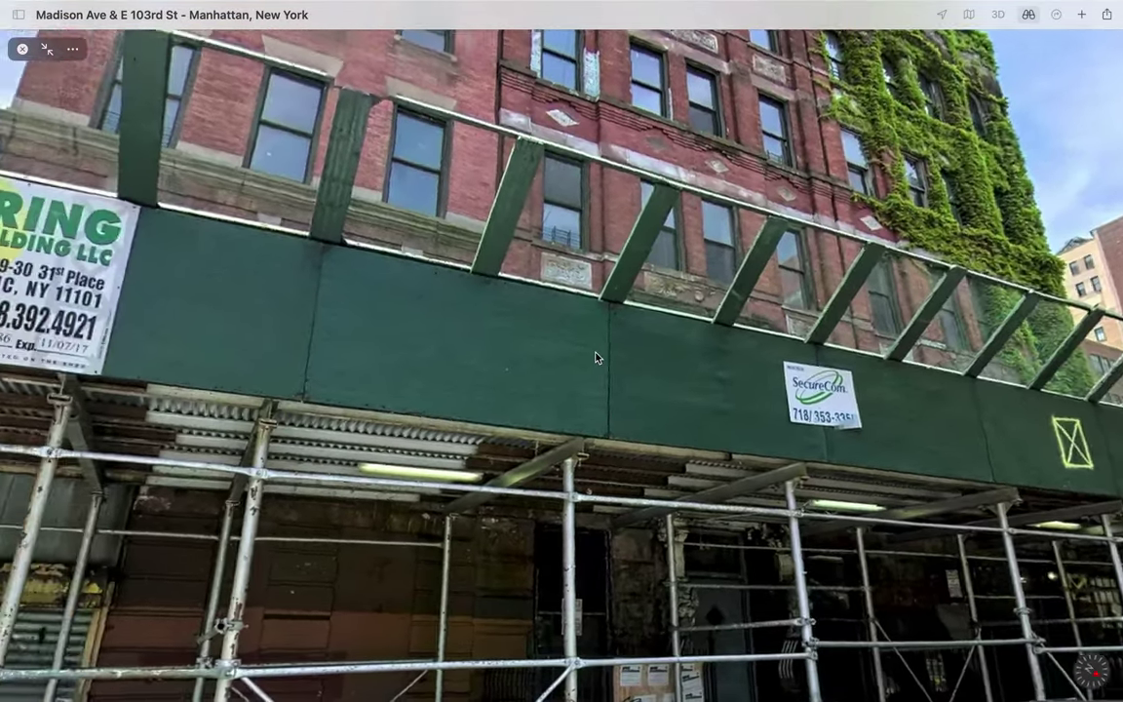
drag(597, 358, 708, 358)
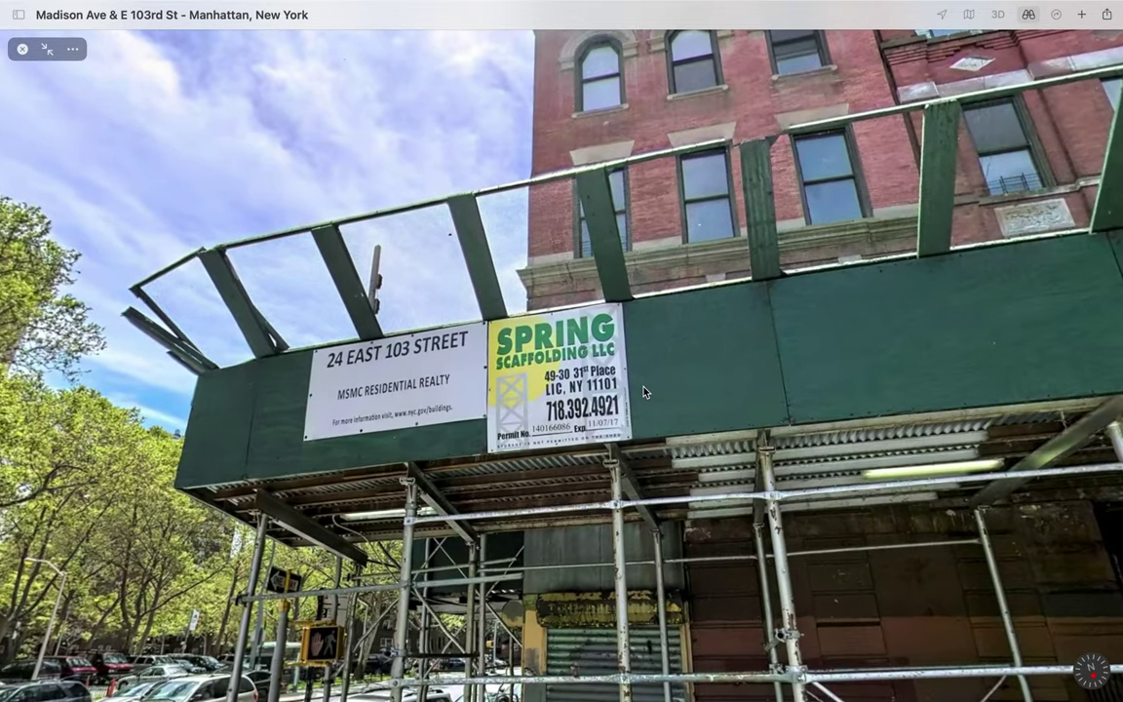
drag(644, 392, 622, 609)
drag(668, 334, 676, 69)
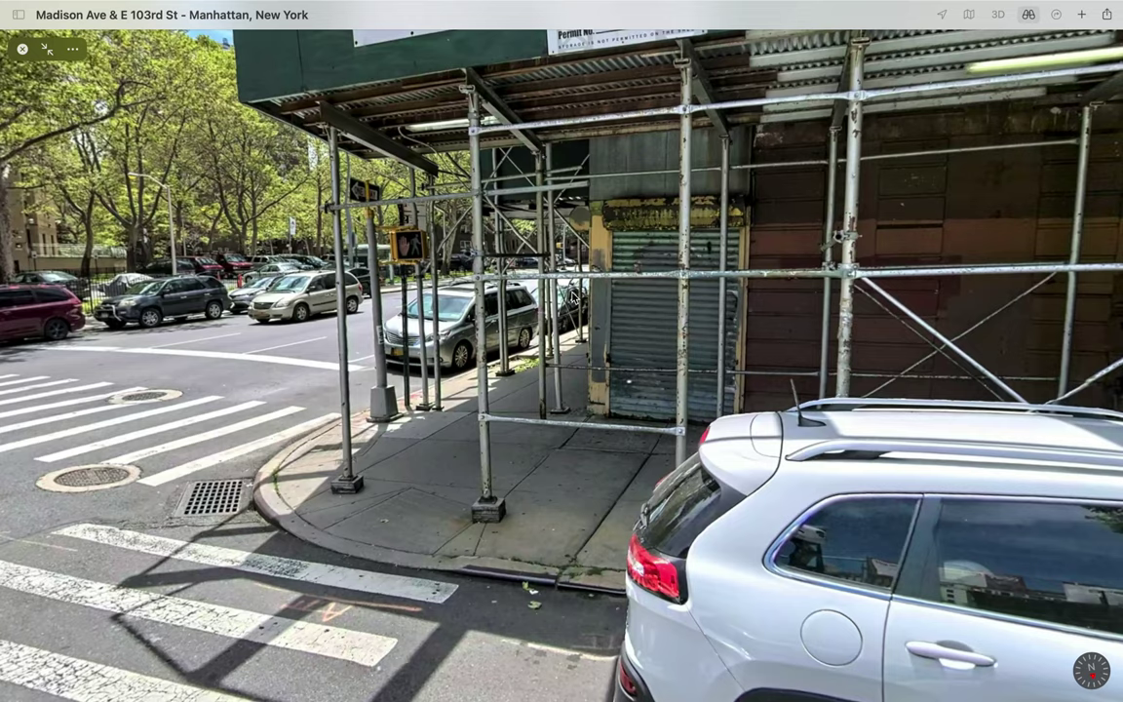
Step: Shrink the Look Around view, close it, and return to the map showing the wider New York area
click(47, 49)
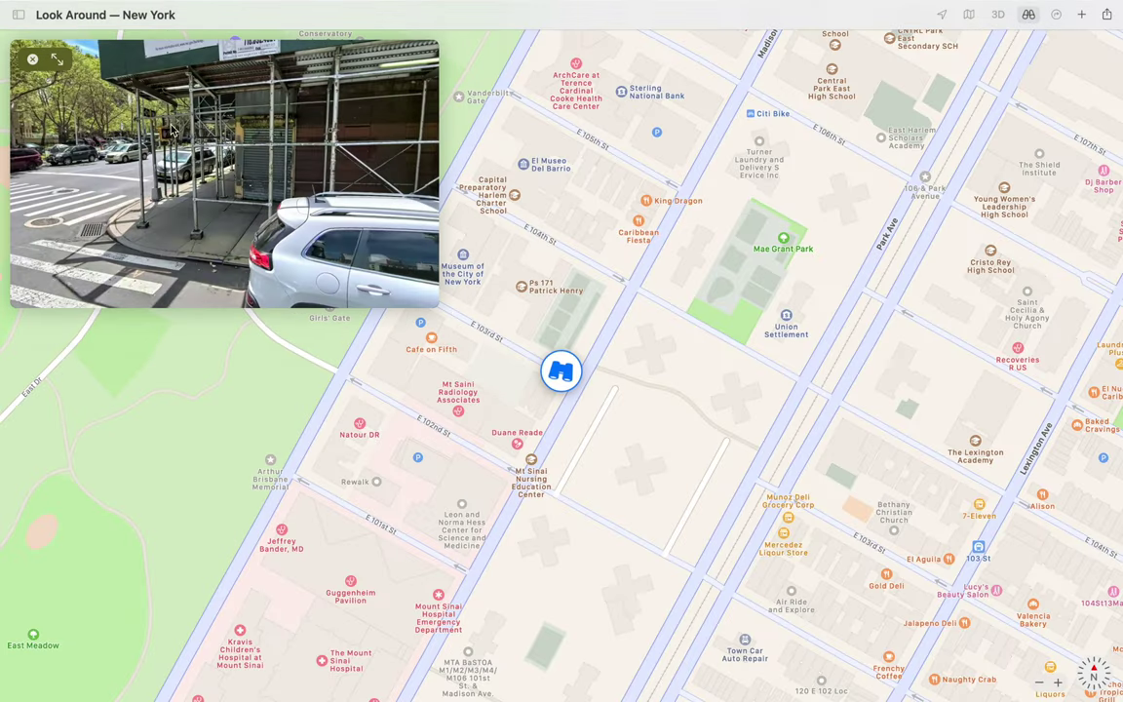
click(32, 60)
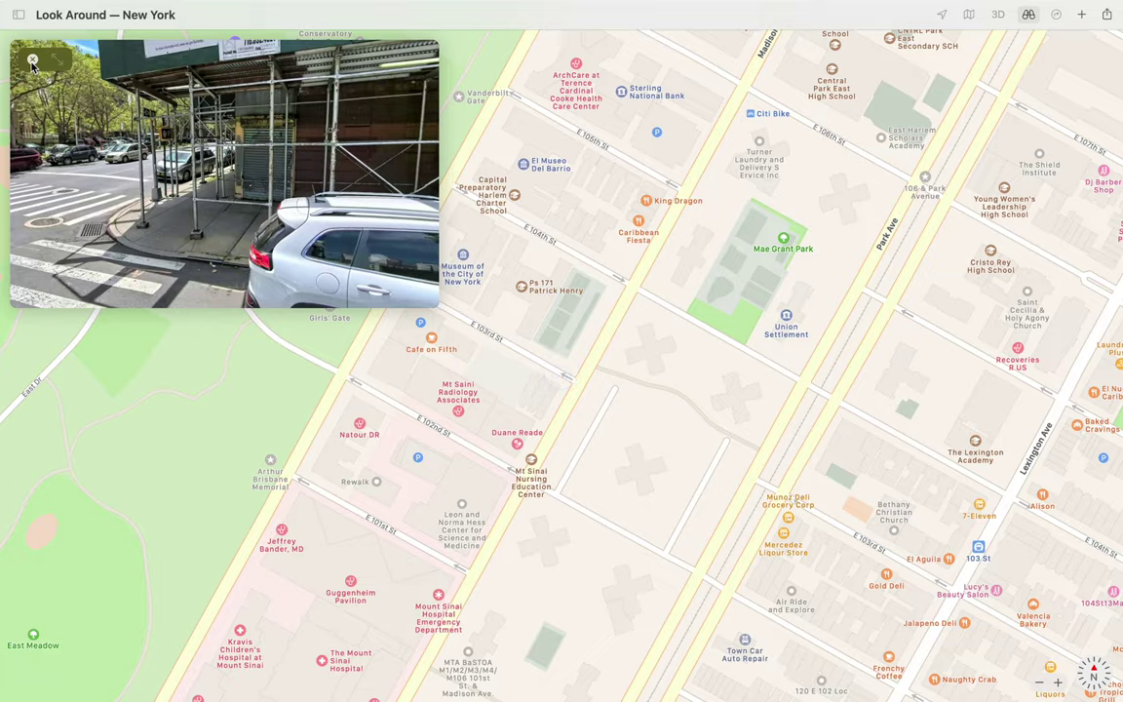
scroll(730, 211, down, 5)
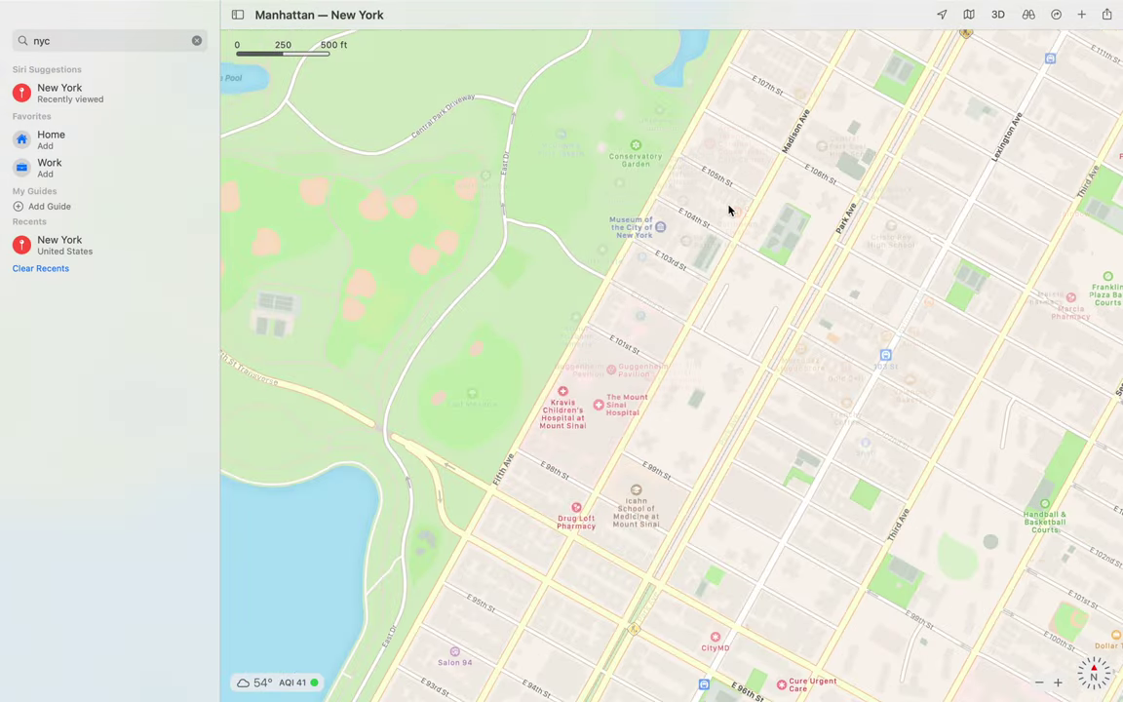
scroll(729, 211, down, 10)
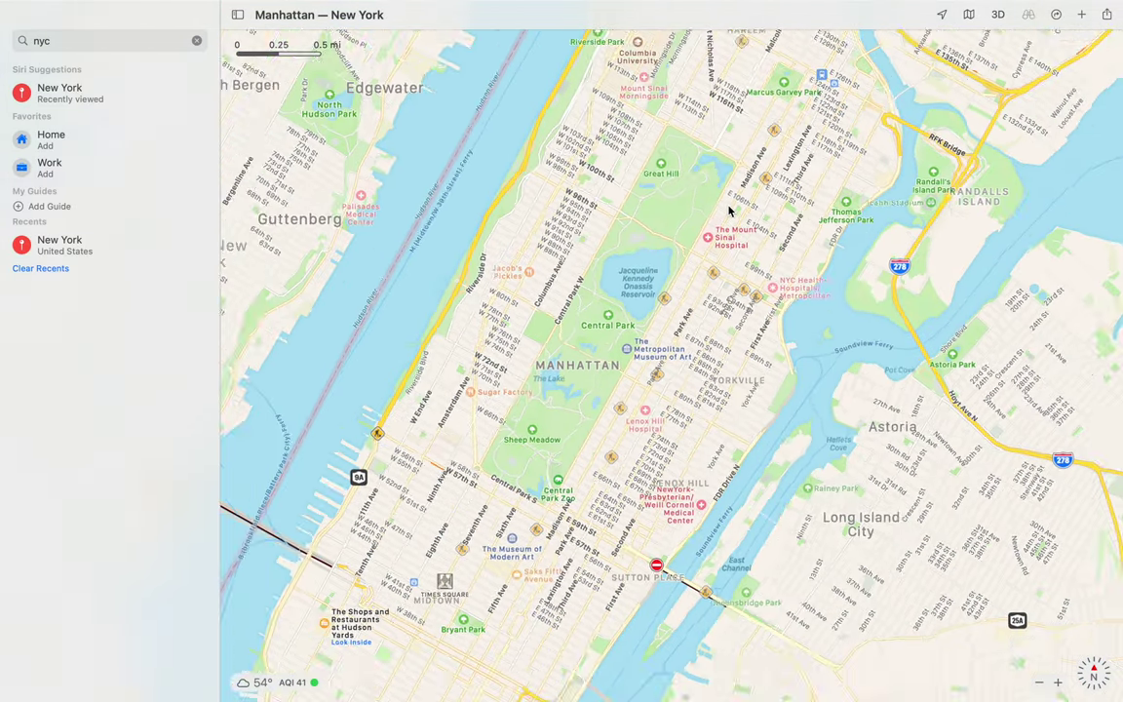
scroll(729, 211, down, 8)
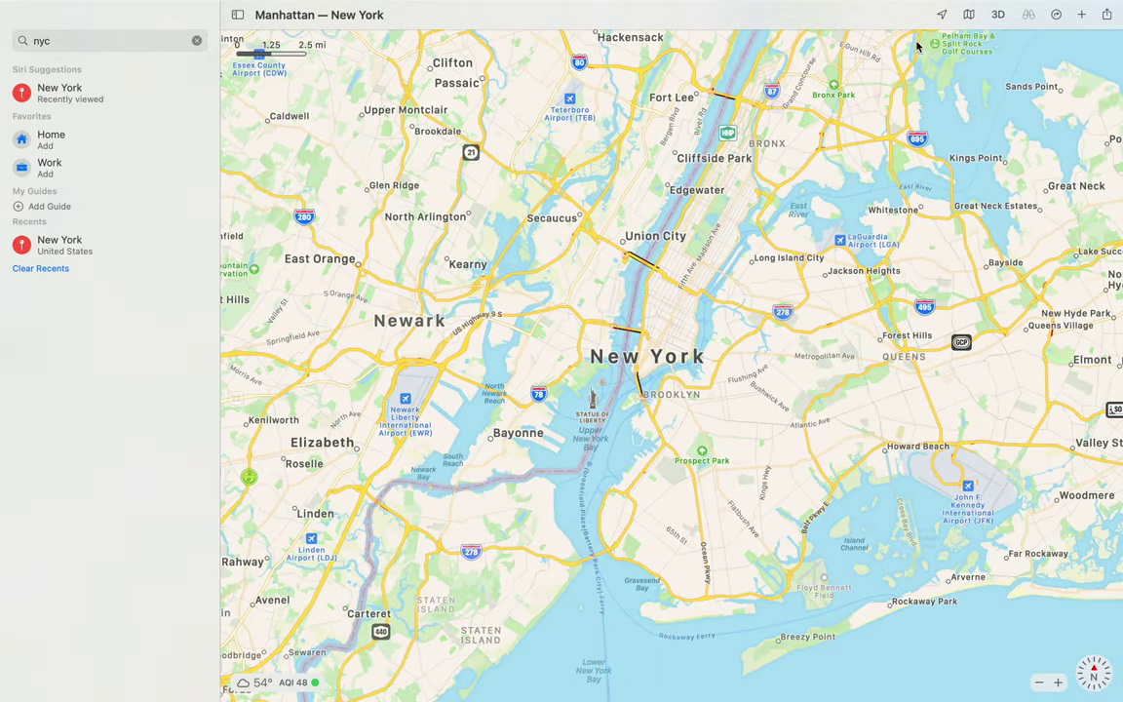
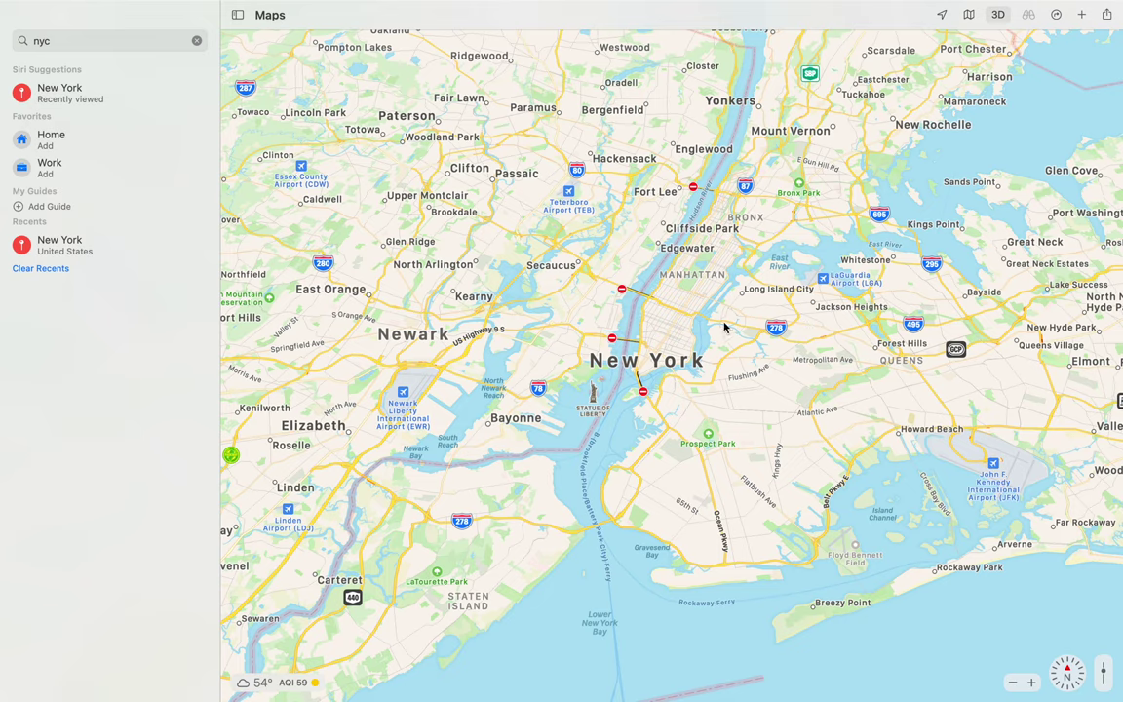
Step: Show New York in 3D and bring the Midtown buildings around the Empire State Building into close view
scroll(670, 314, up, 3)
scroll(672, 313, up, 3)
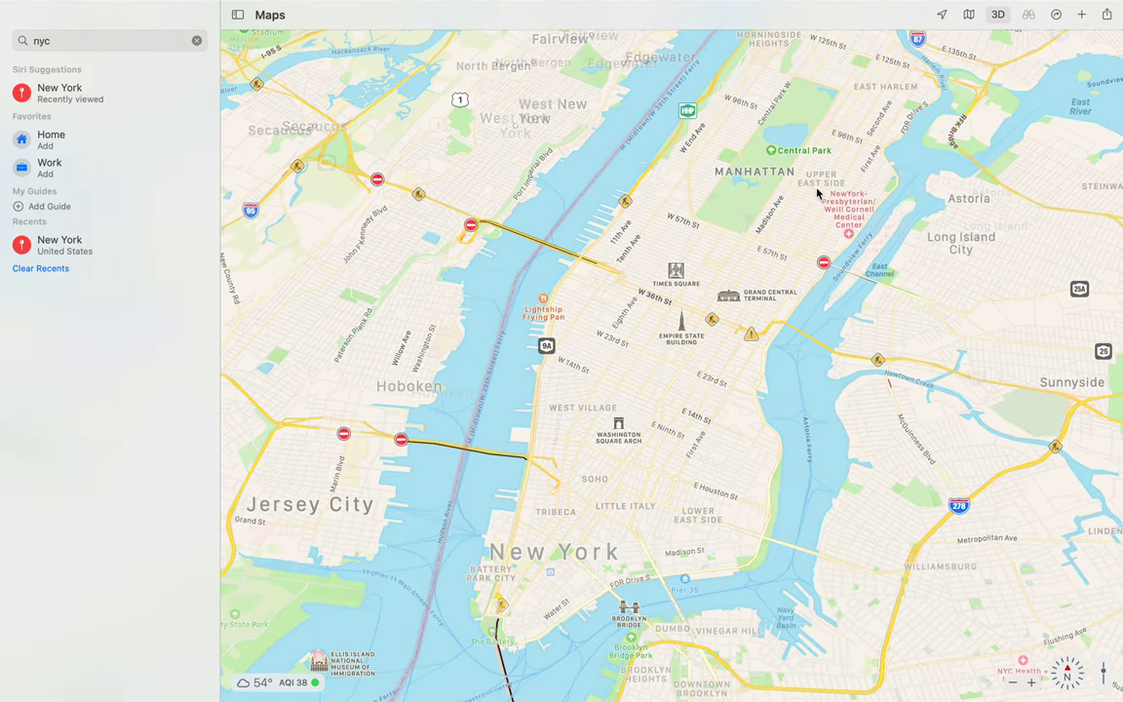
click(998, 15)
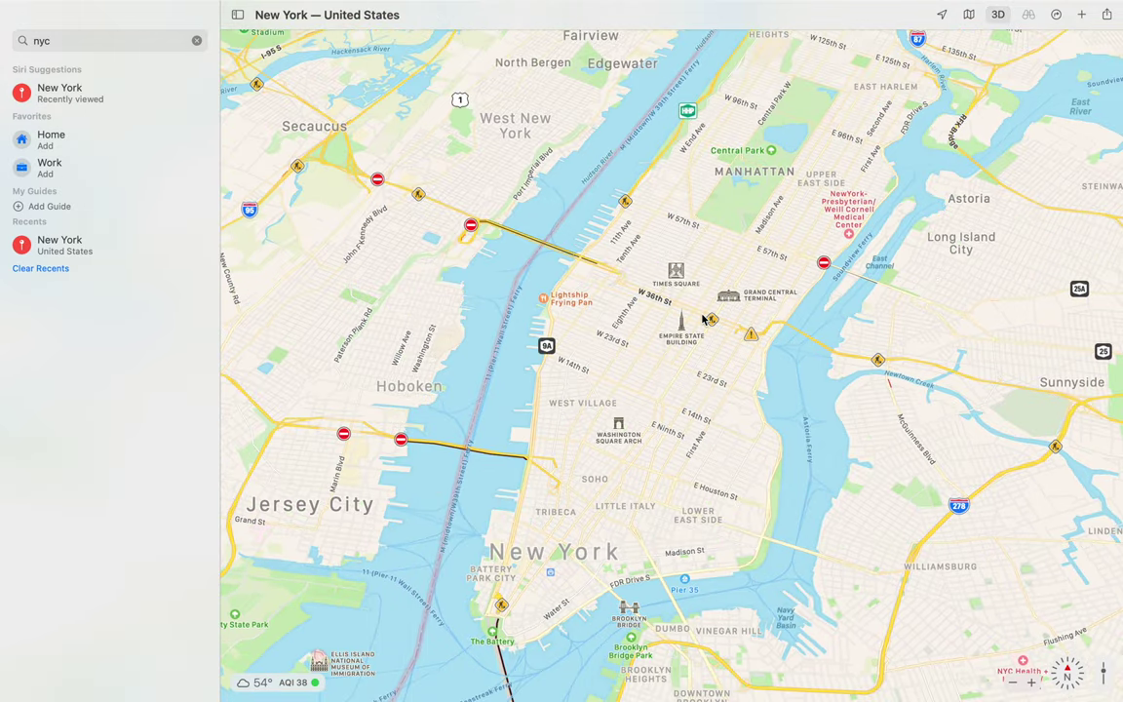
scroll(703, 320, up, 3)
scroll(702, 319, up, 5)
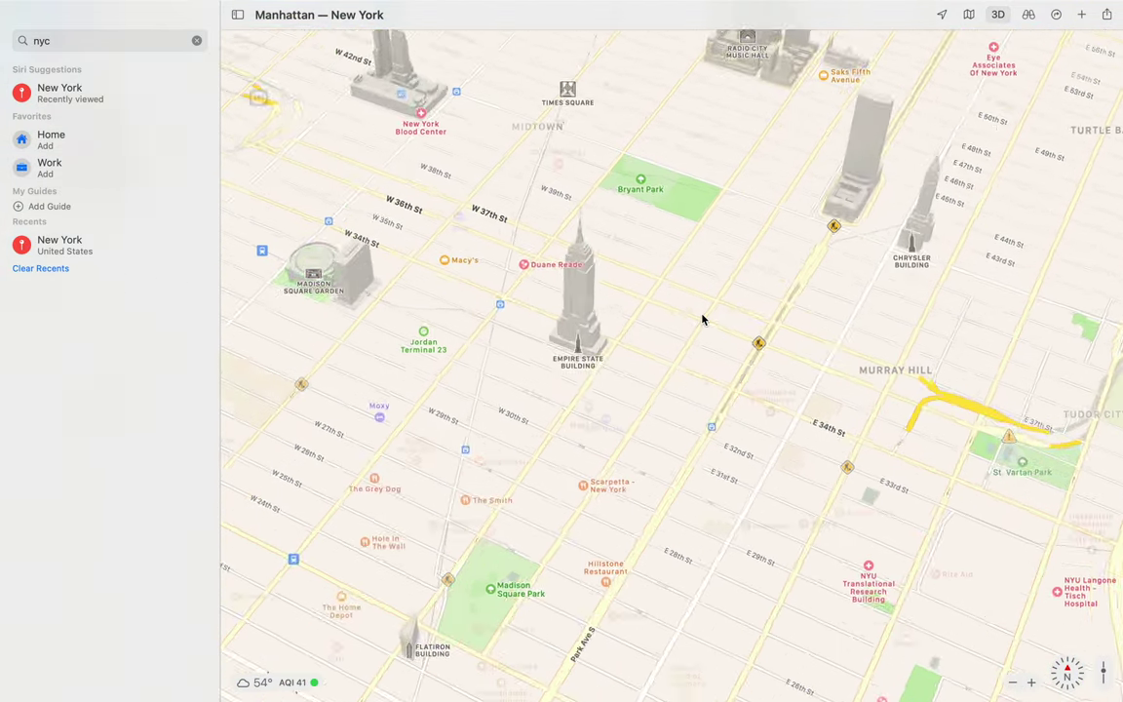
scroll(681, 309, up, 5)
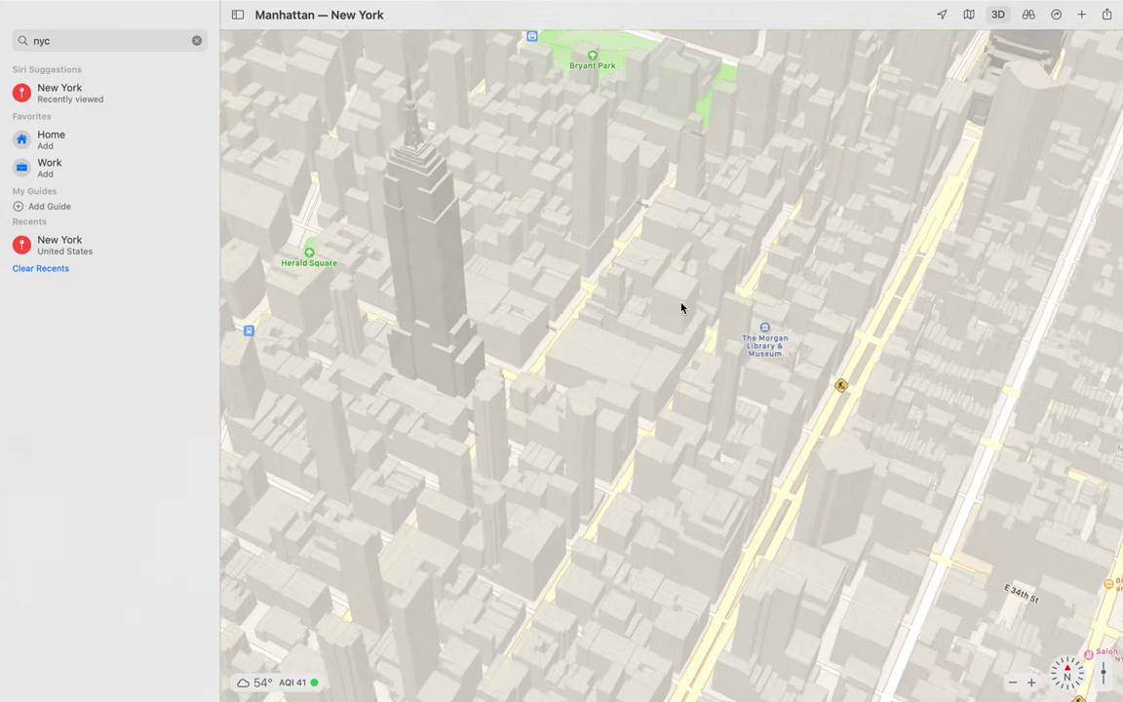
Step: Explore the 3D buildings from the Empire State Building and Park Ave south to Madison Square Park
drag(664, 319, 667, 493)
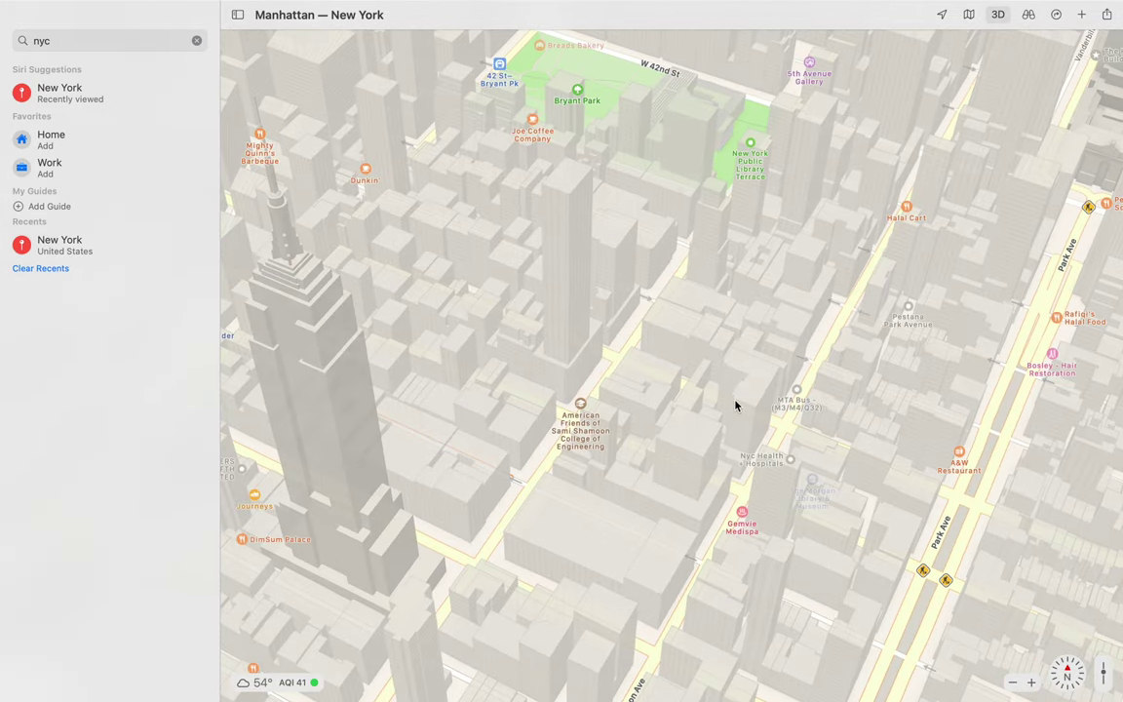
drag(734, 404, 944, 255)
drag(927, 104, 735, 175)
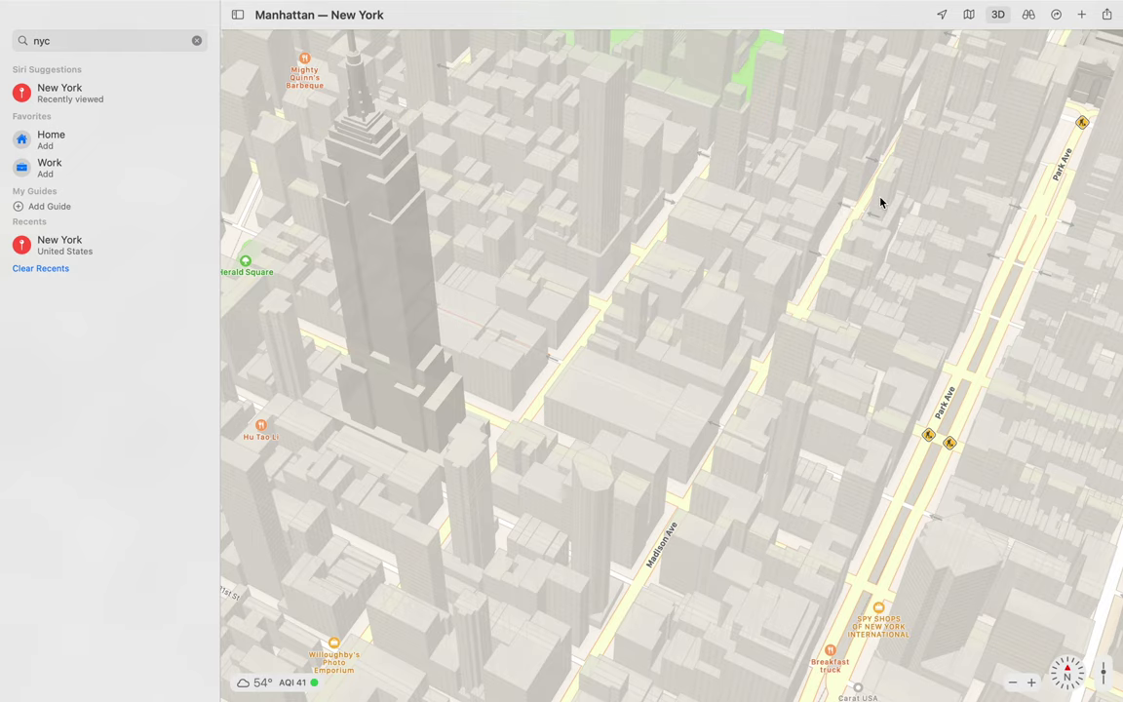
drag(805, 213, 645, 115)
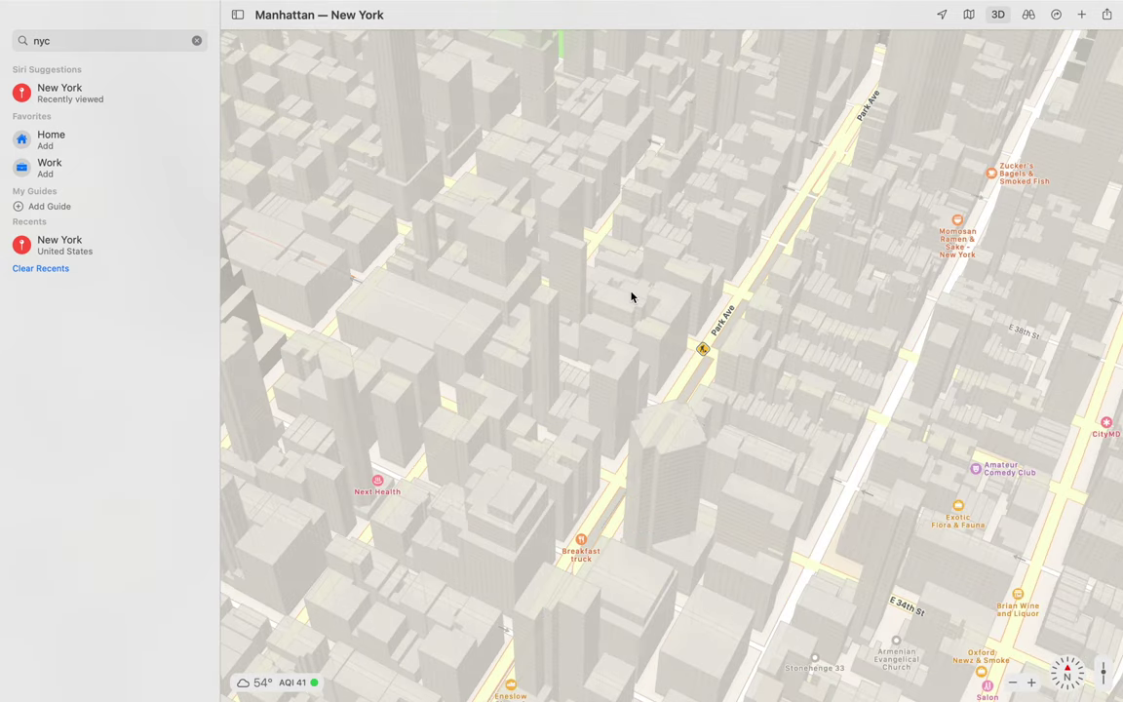
drag(632, 296, 903, 106)
drag(646, 326, 812, 195)
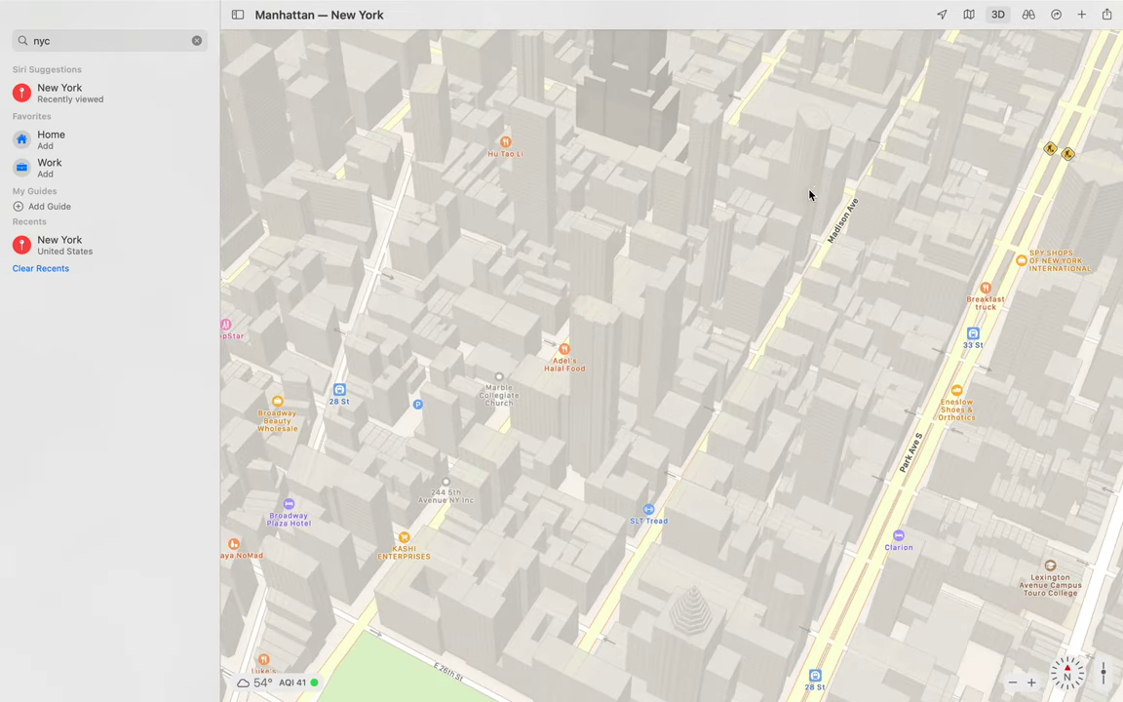
drag(680, 336, 780, 116)
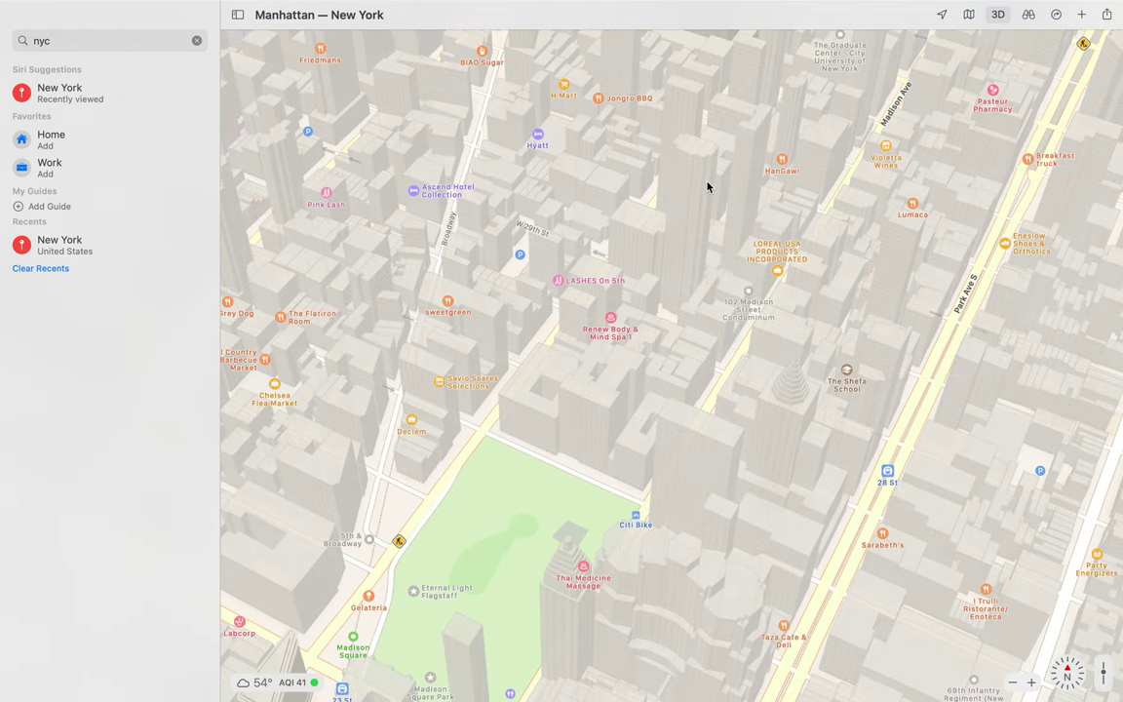
drag(708, 186, 734, 137)
Step: Switch the 3D map to Satellite mode and mark the gold-roofed tower northeast of Madison Square Park
click(969, 15)
click(1037, 73)
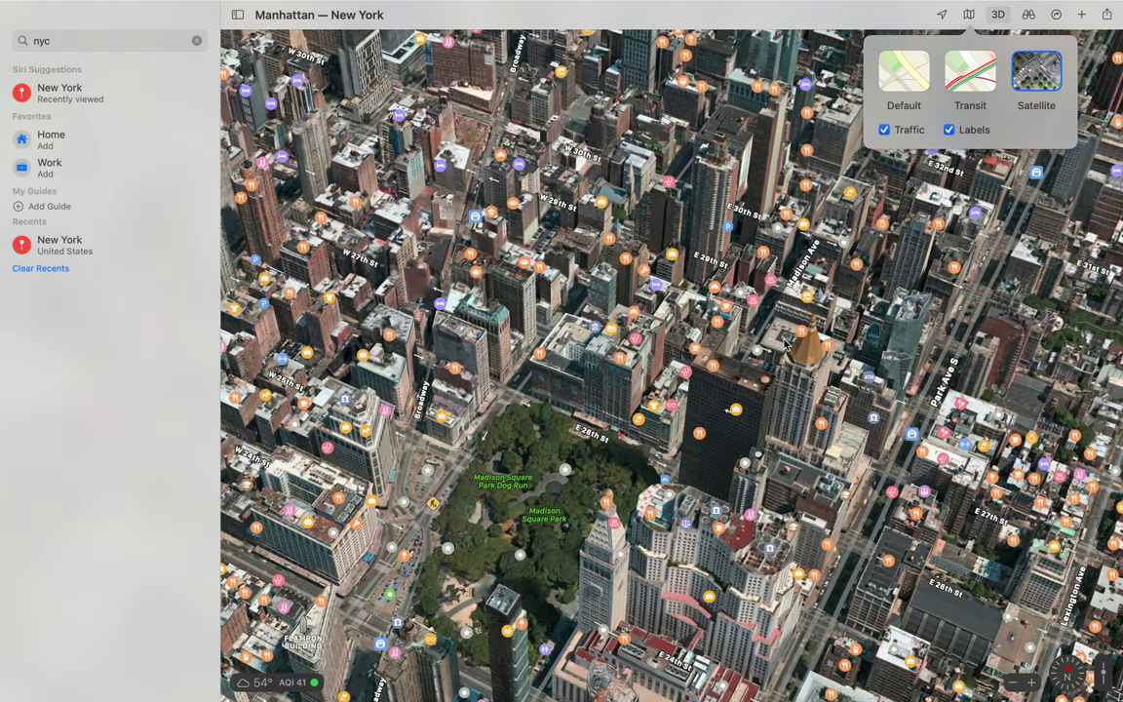
click(801, 369)
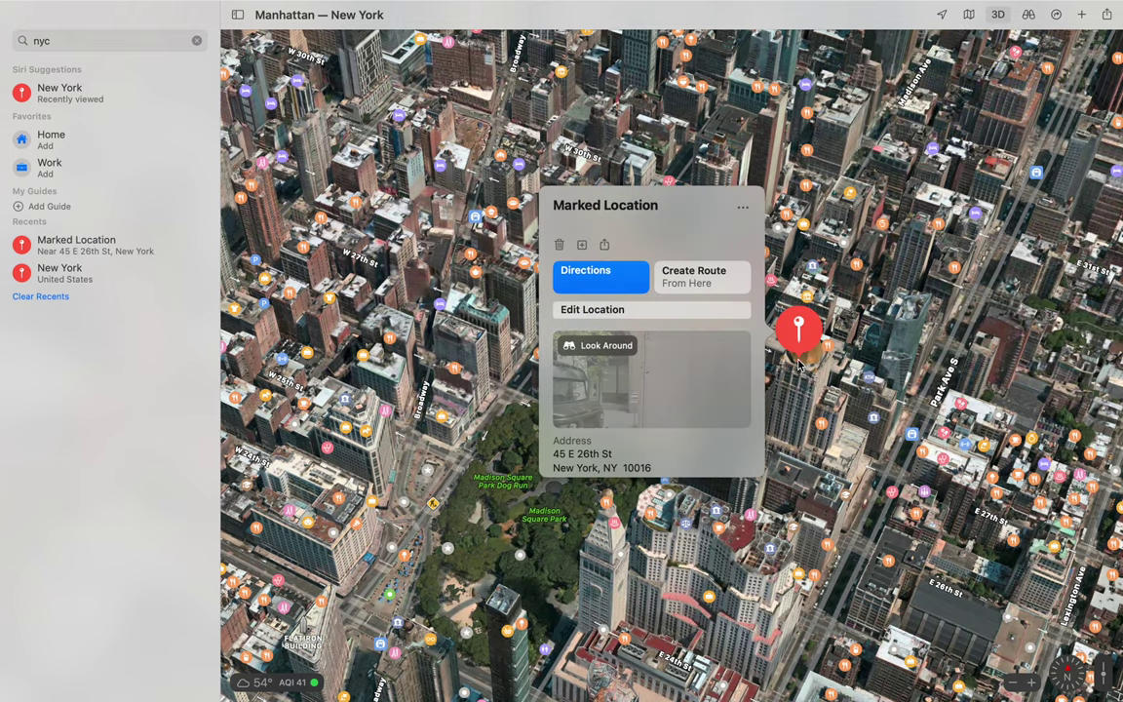
click(812, 405)
Step: Survey the 3D satellite buildings around Madison Square Park and inspect the rooftops near Park Ave S and E 26th St up close
scroll(811, 405, down, 5)
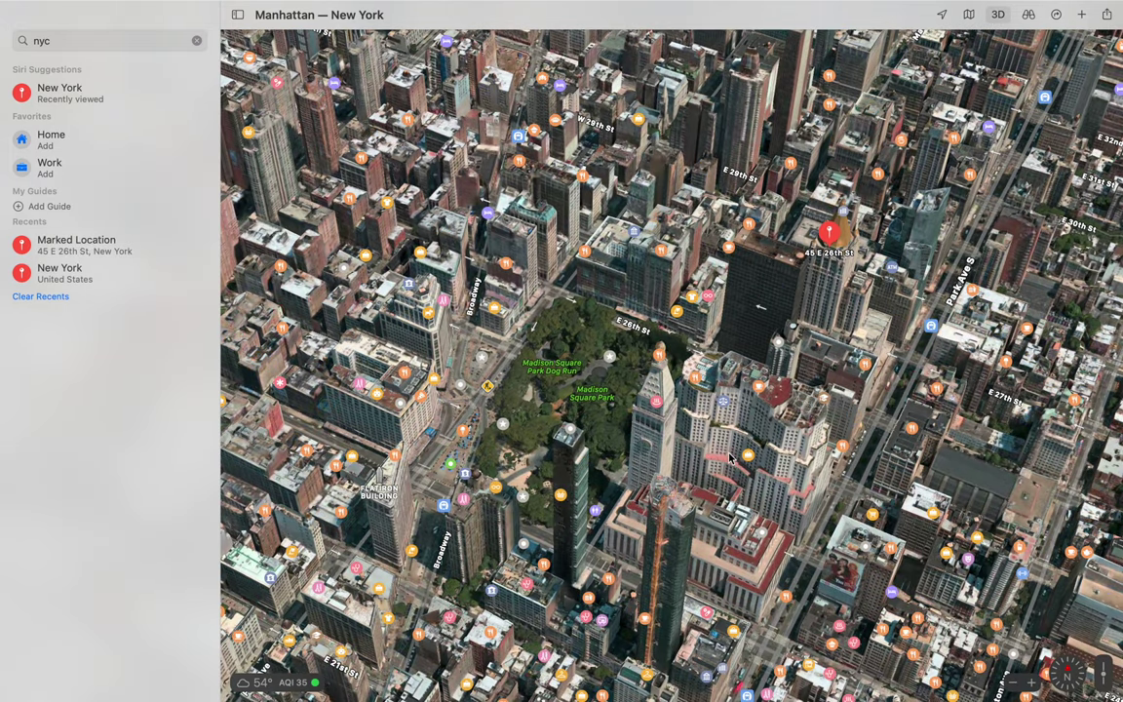
scroll(729, 458, down, 3)
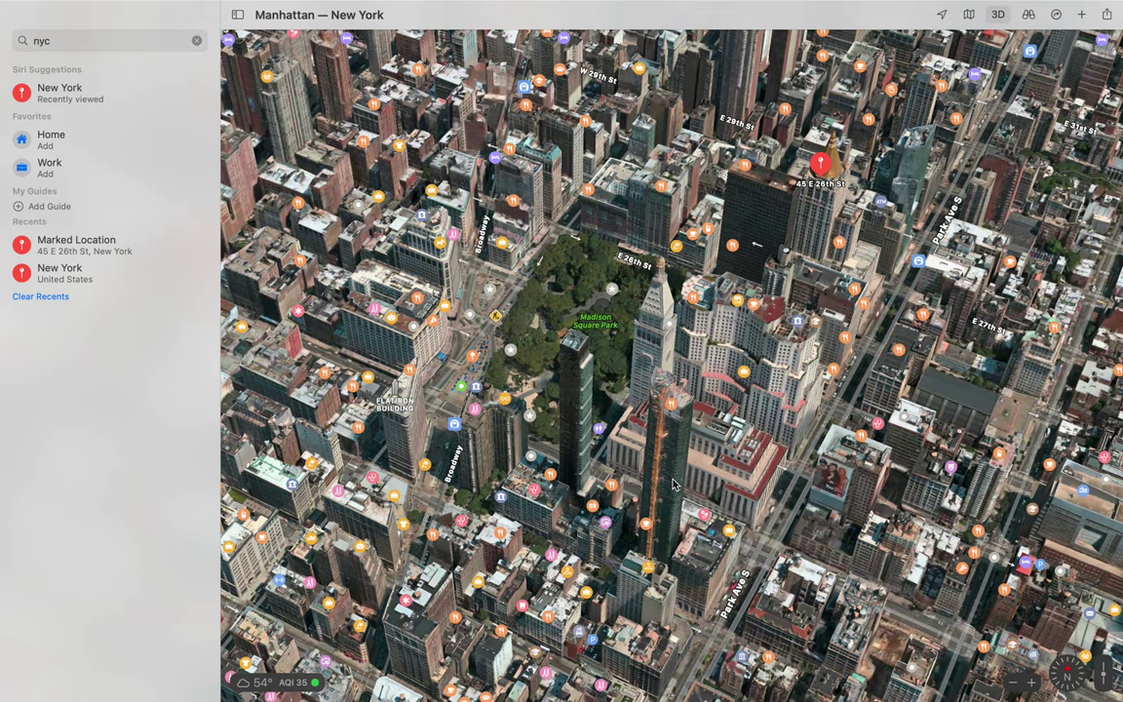
scroll(543, 368, right, 5)
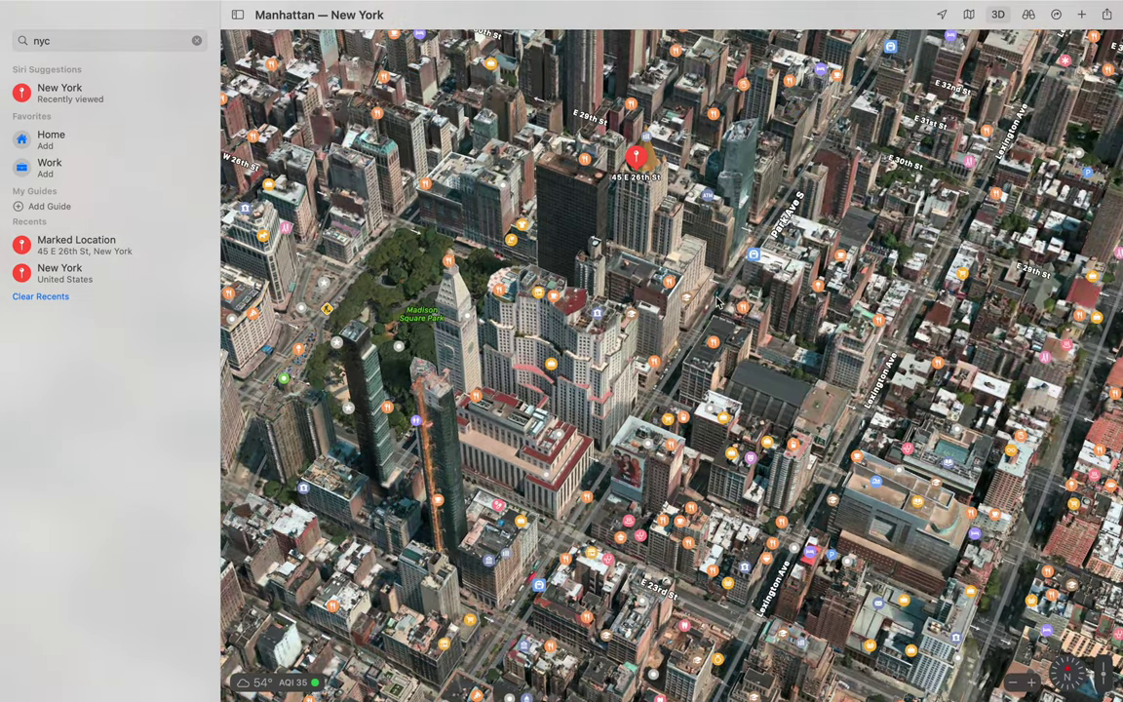
double_click(664, 293)
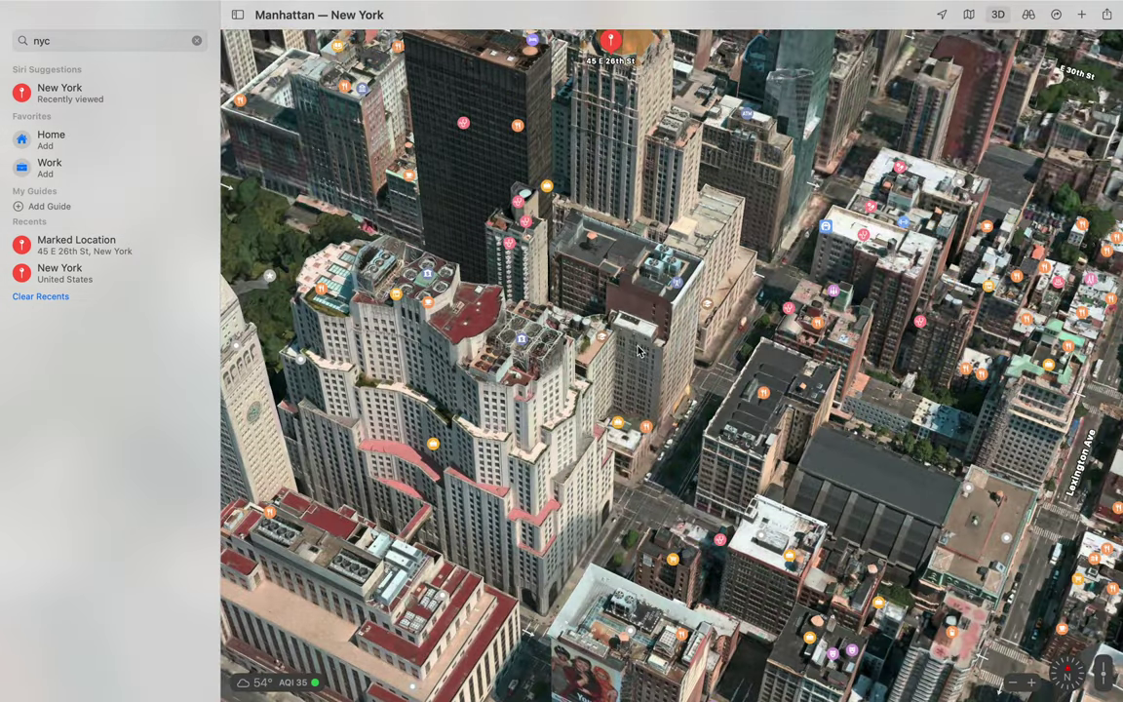
double_click(639, 352)
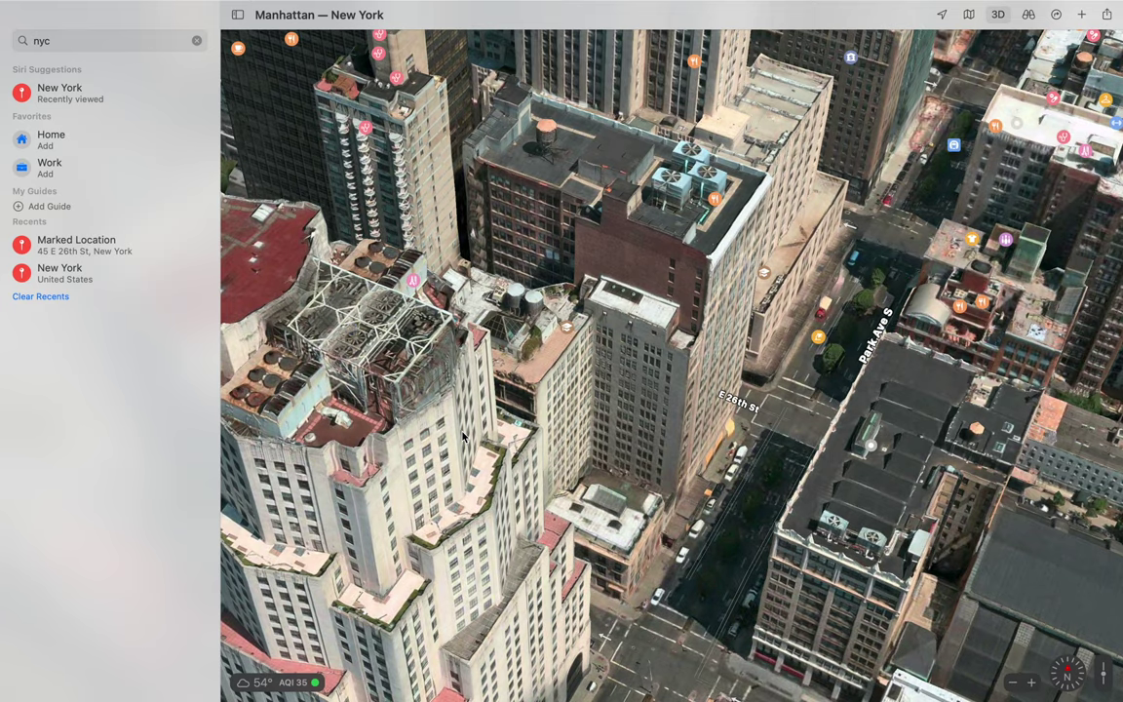
Step: Examine the stepped white building's terraces and rooftop, the dark tower behind it, and the golden pyramid roof farther north
scroll(614, 361, left, 5)
scroll(560, 372, left, 5)
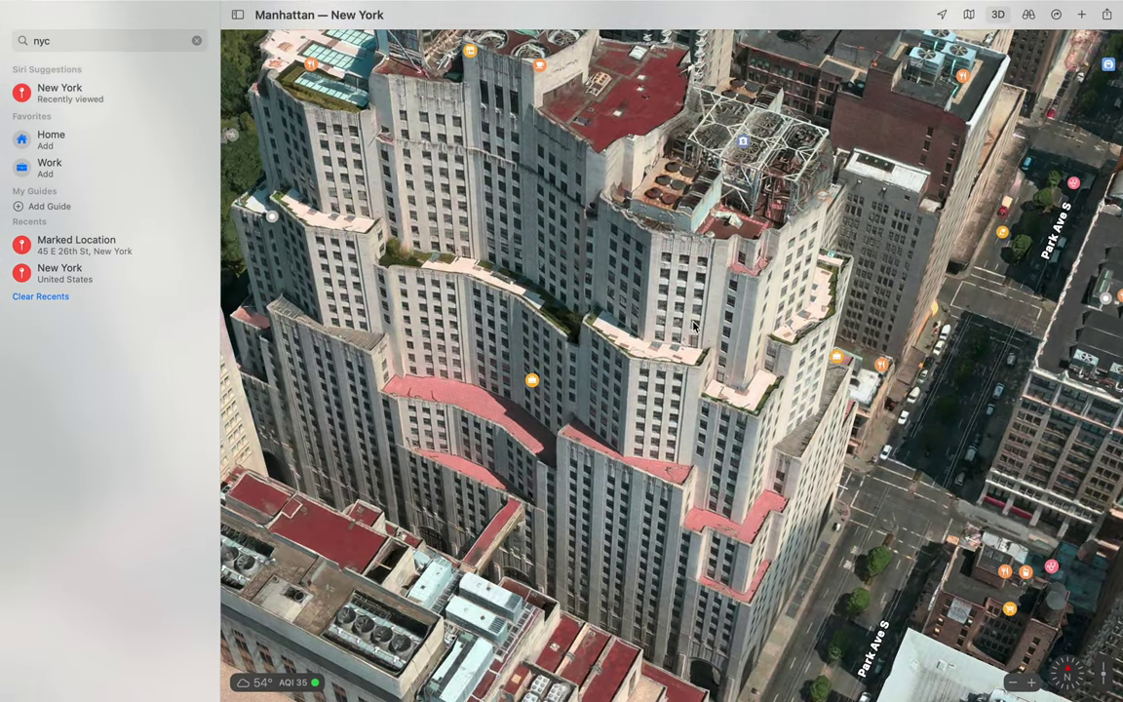
scroll(606, 568, up, 5)
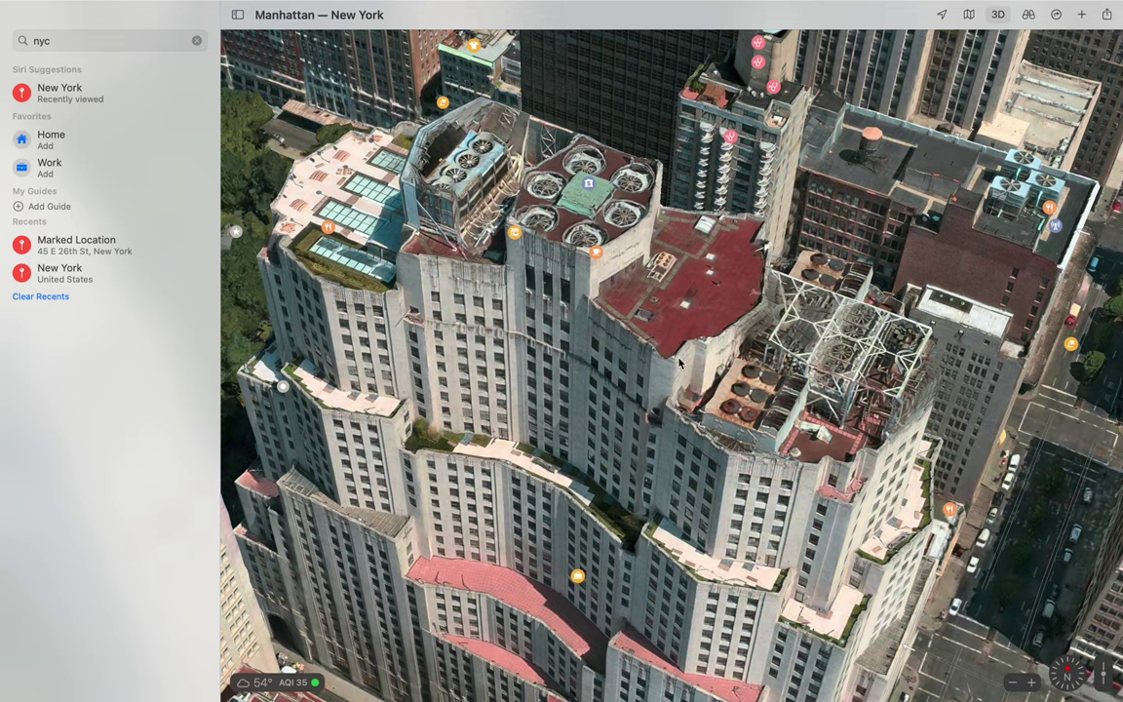
scroll(695, 304, up, 10)
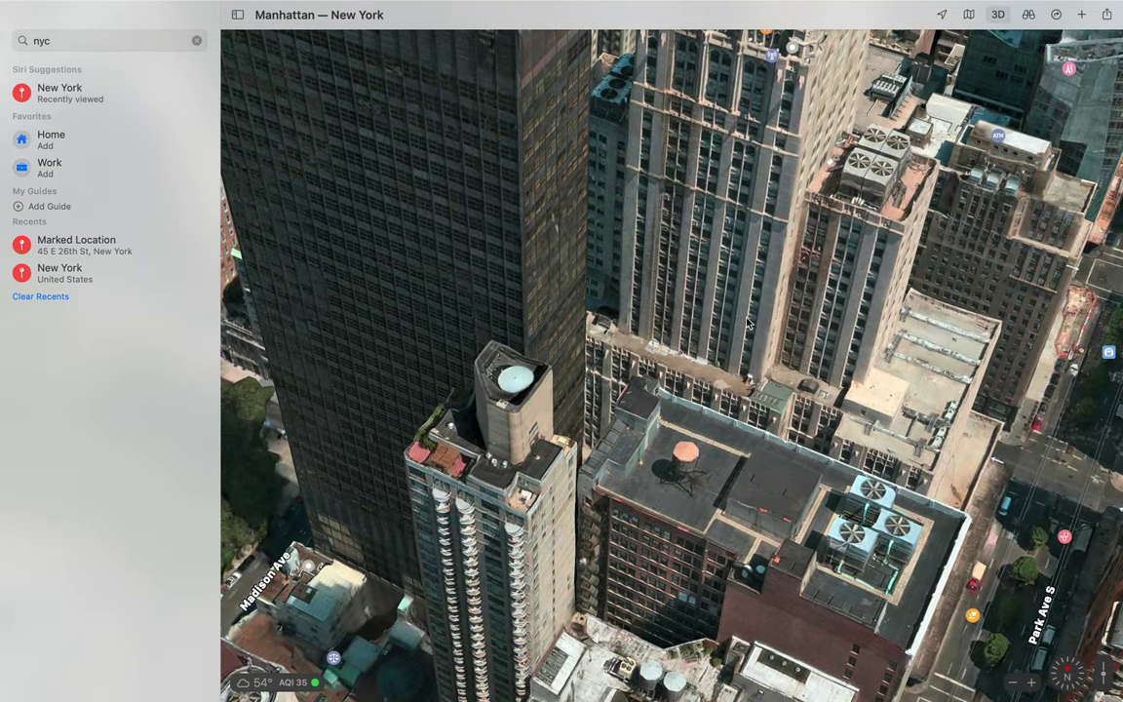
scroll(734, 339, up, 5)
scroll(660, 325, up, 5)
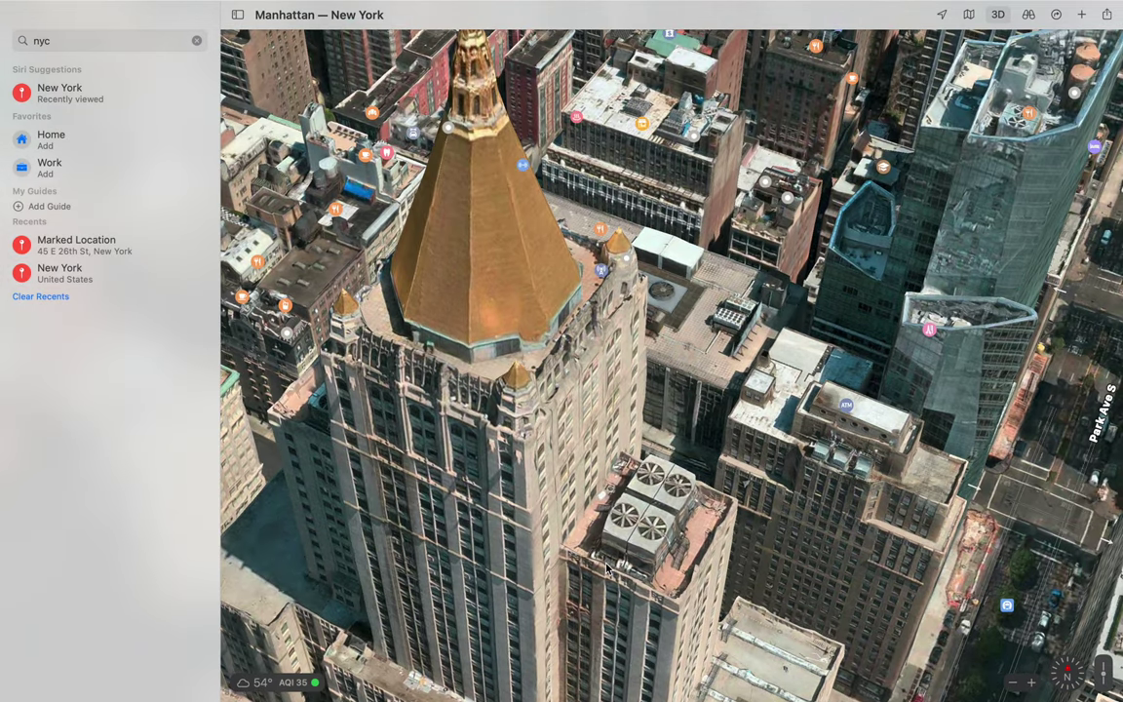
Step: Inspect the gold-roofed tower's facade and the neighbouring rooftops up close, continuing to the building blocks around Madison Ave
scroll(715, 361, up, 5)
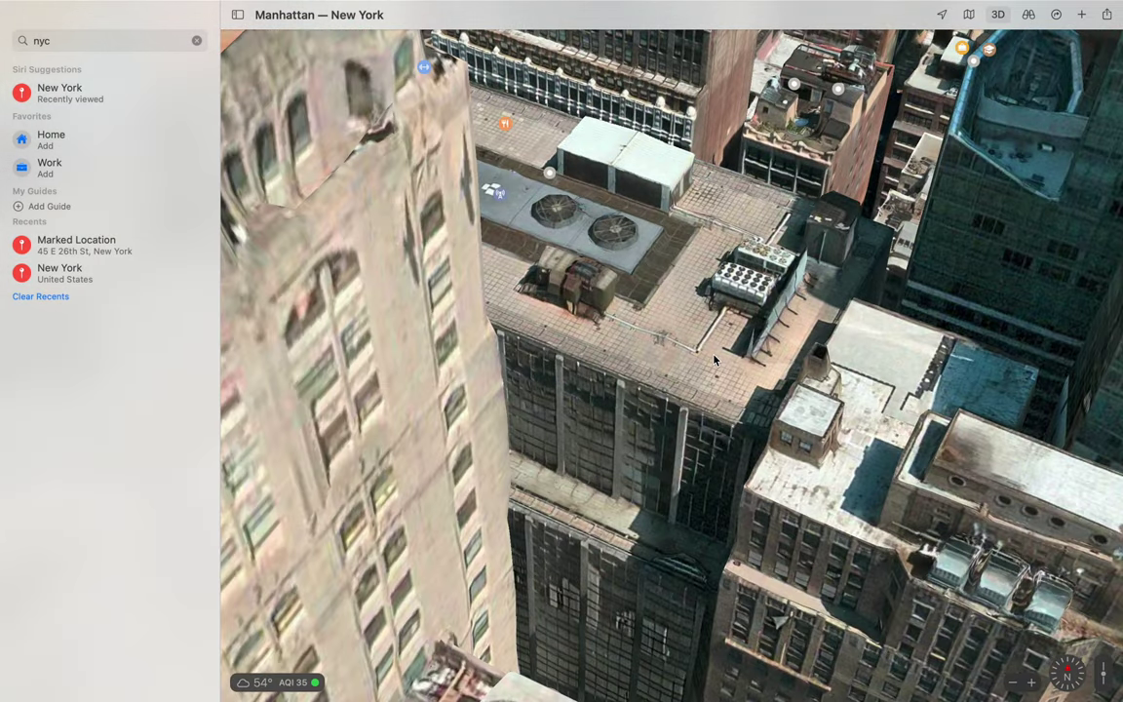
scroll(715, 361, left, 5)
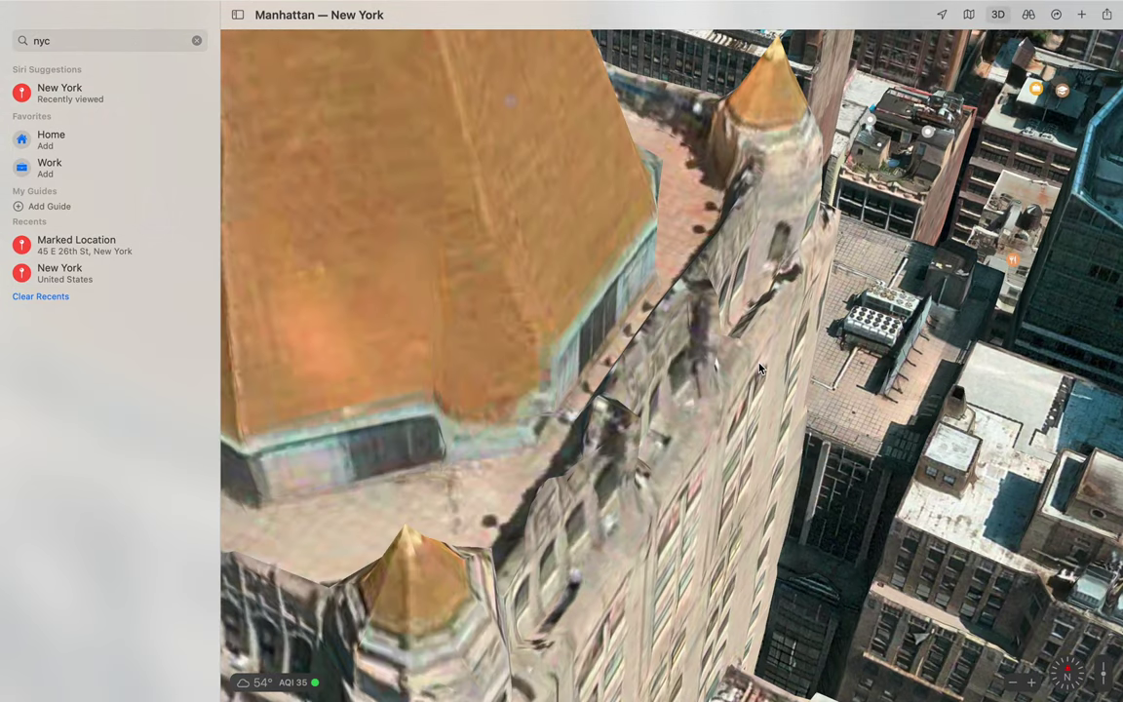
drag(680, 496, 518, 335)
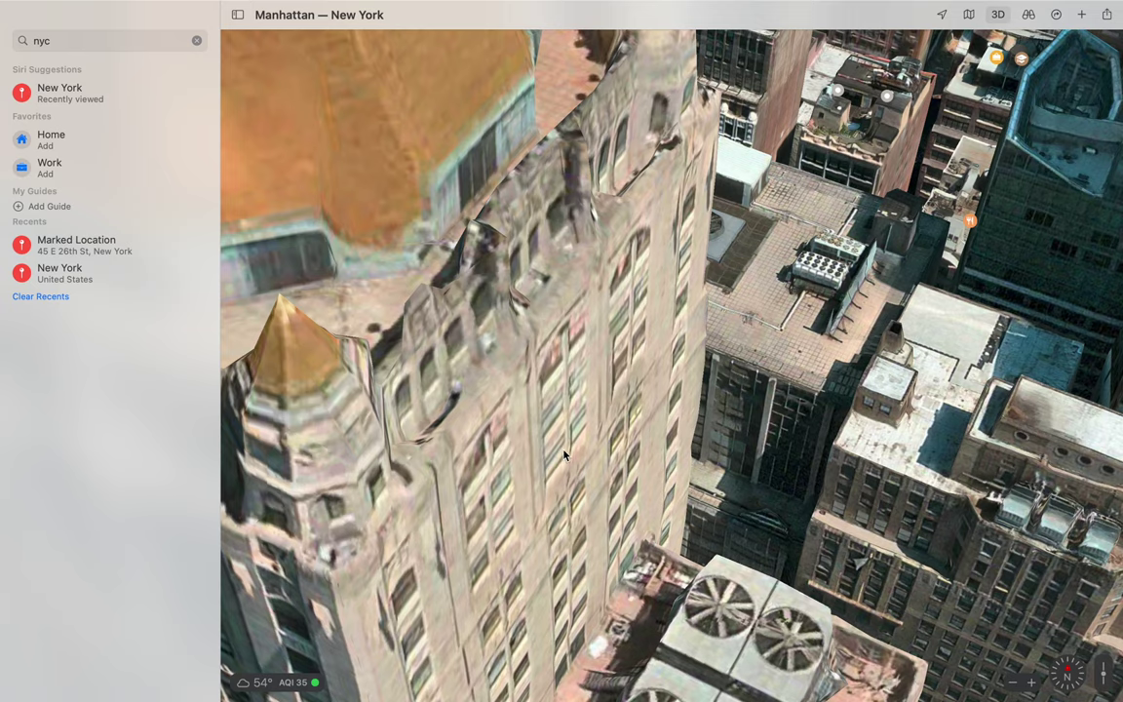
drag(564, 455, 419, 390)
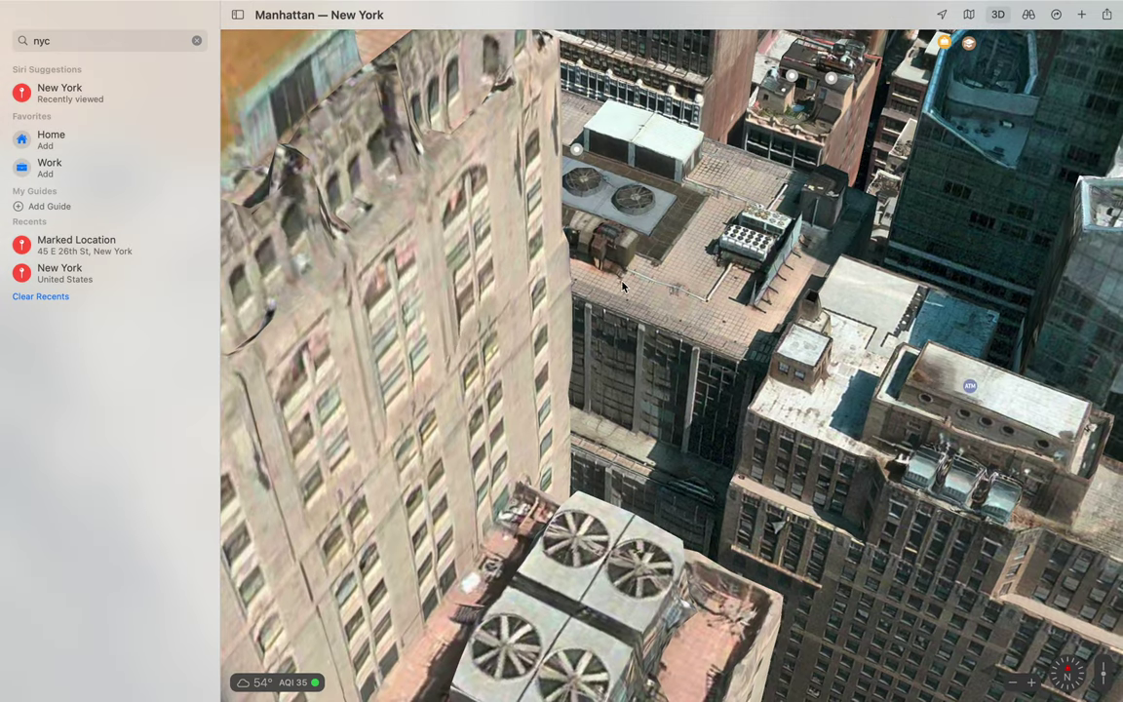
scroll(588, 328, down, 5)
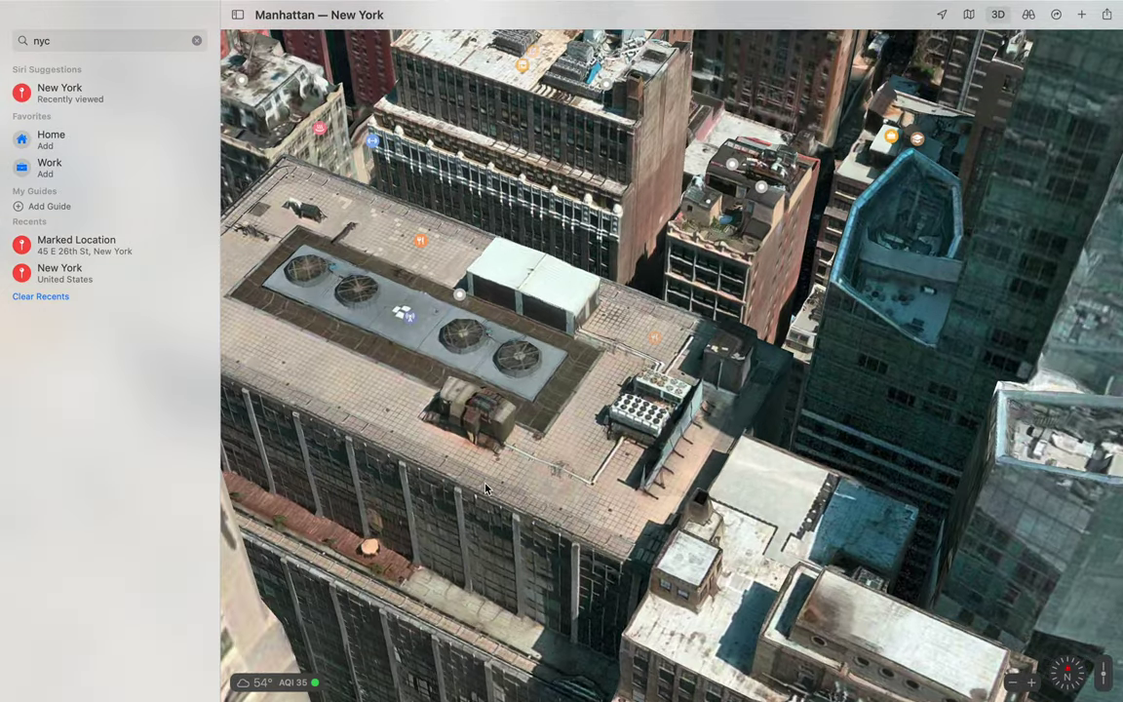
drag(626, 328, 575, 573)
scroll(576, 573, up, 10)
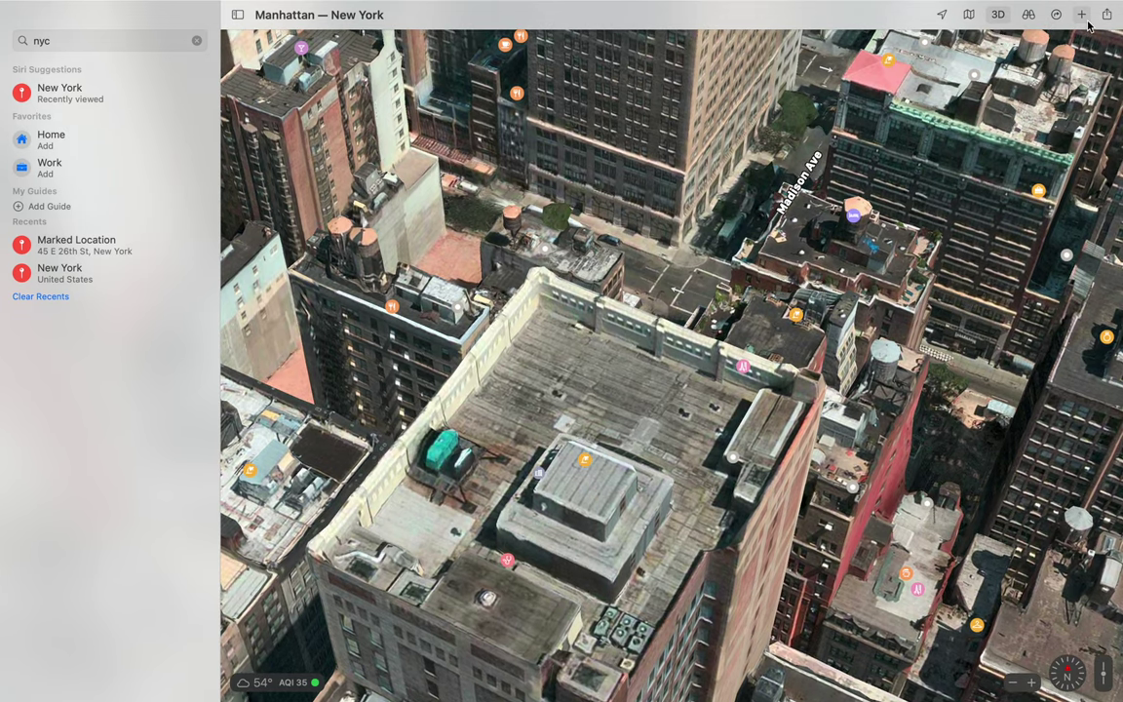
drag(862, 160, 585, 242)
right_click(583, 240)
key(Escape)
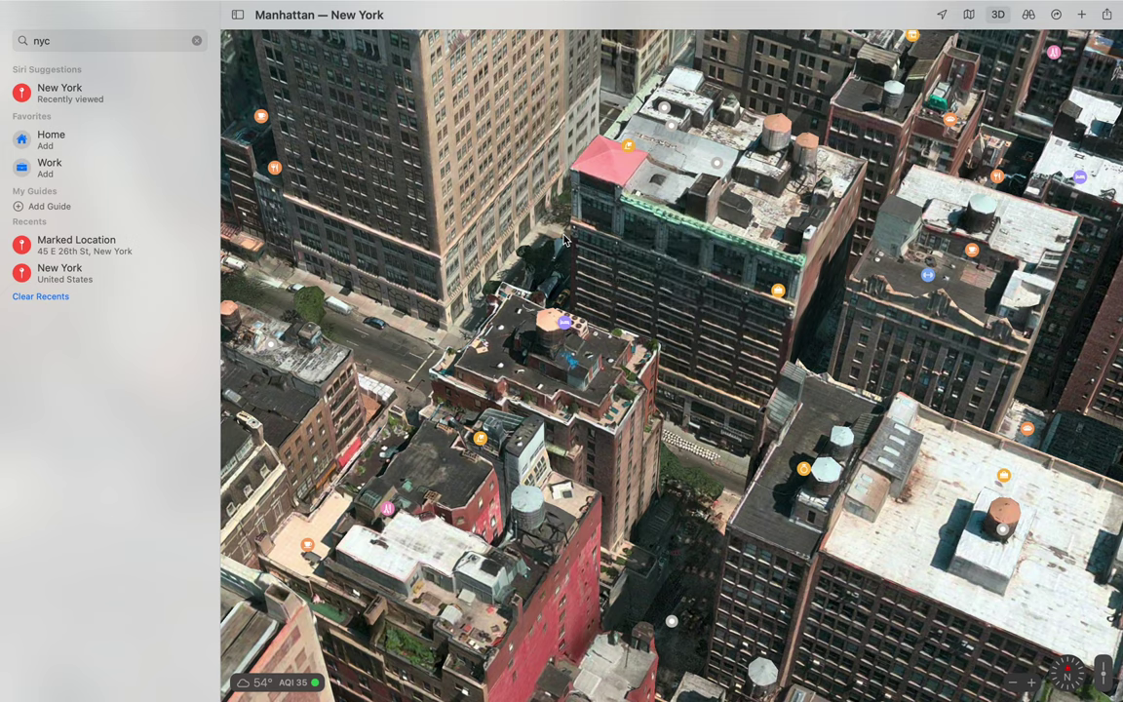
Step: View the options for adding a place, guide or tab, and open directions
click(1084, 15)
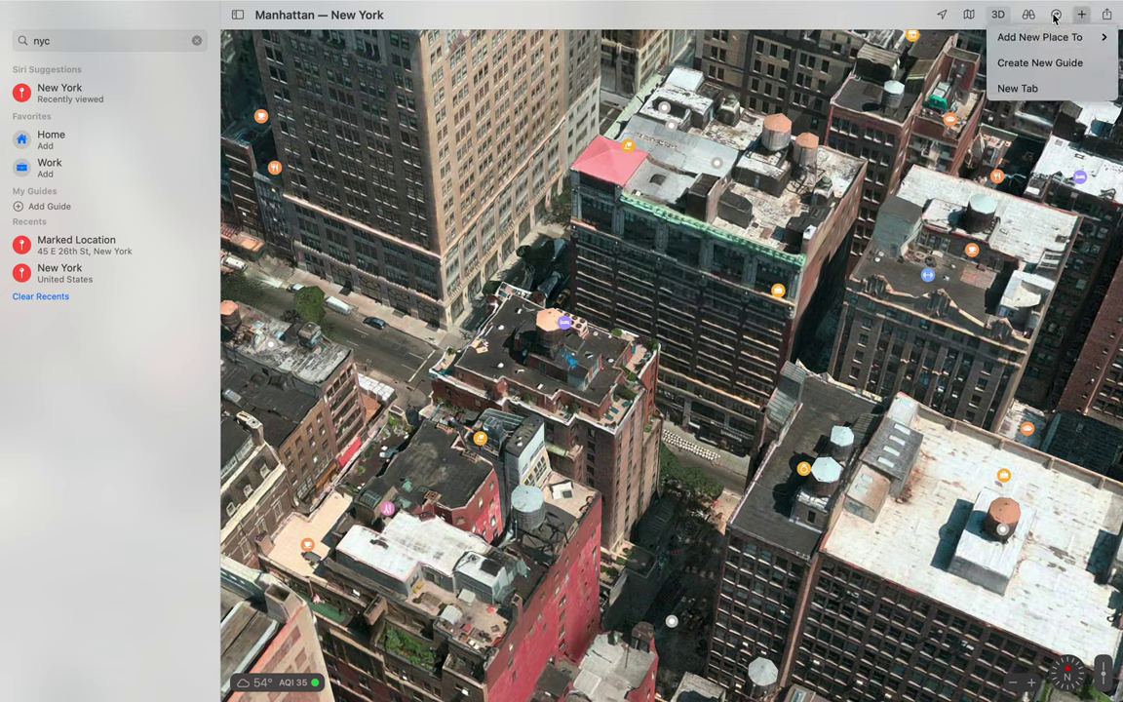
click(1055, 18)
click(1055, 15)
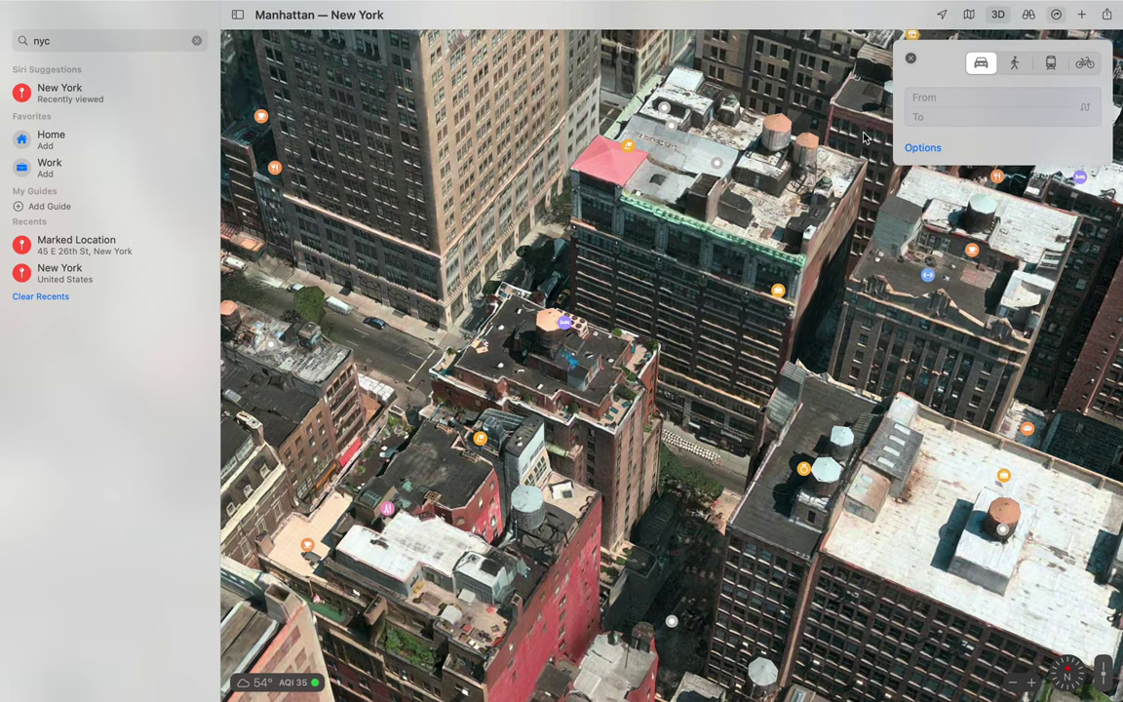
Step: Survey Manhattan in the 3D satellite view, from the rooftops near Madison Ave out to the East River shoreline
drag(506, 215, 179, 216)
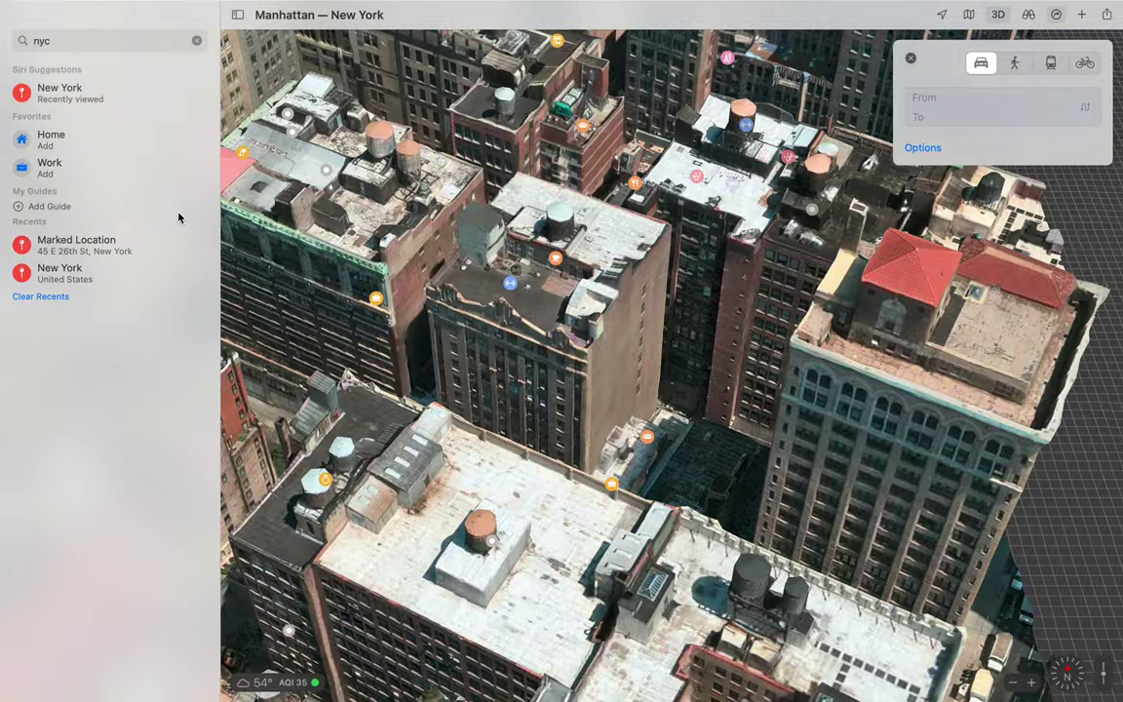
right_click(518, 200)
key(Escape)
scroll(509, 217, down, 5)
scroll(508, 217, down, 8)
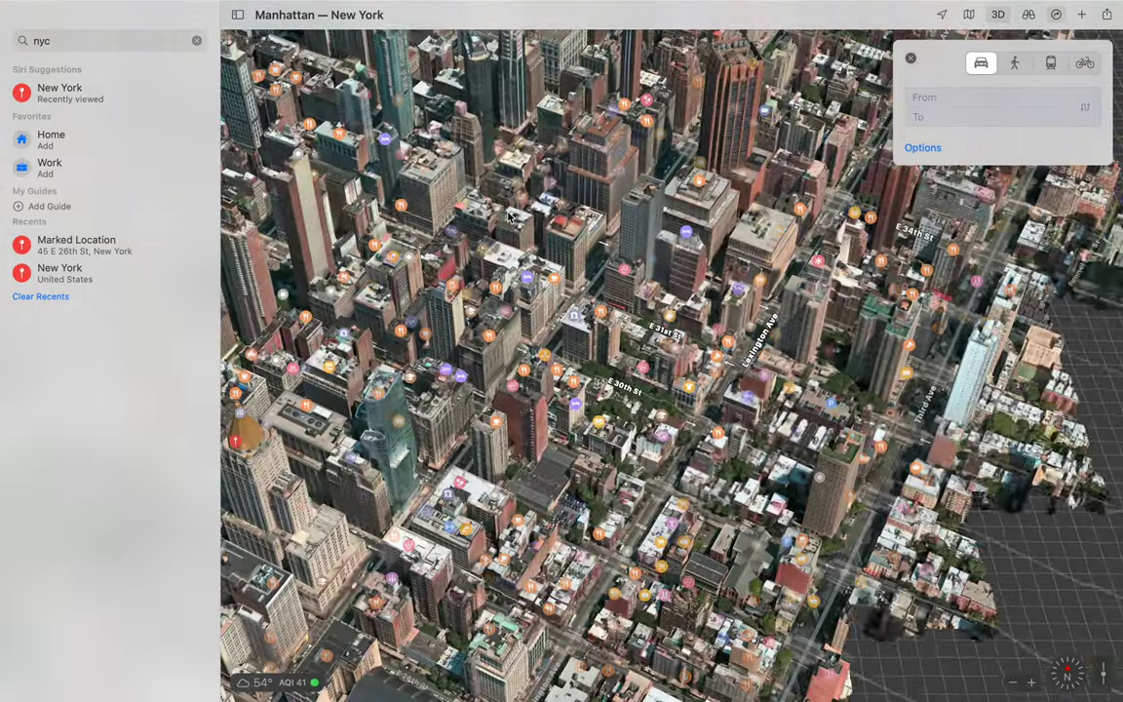
scroll(508, 216, down, 8)
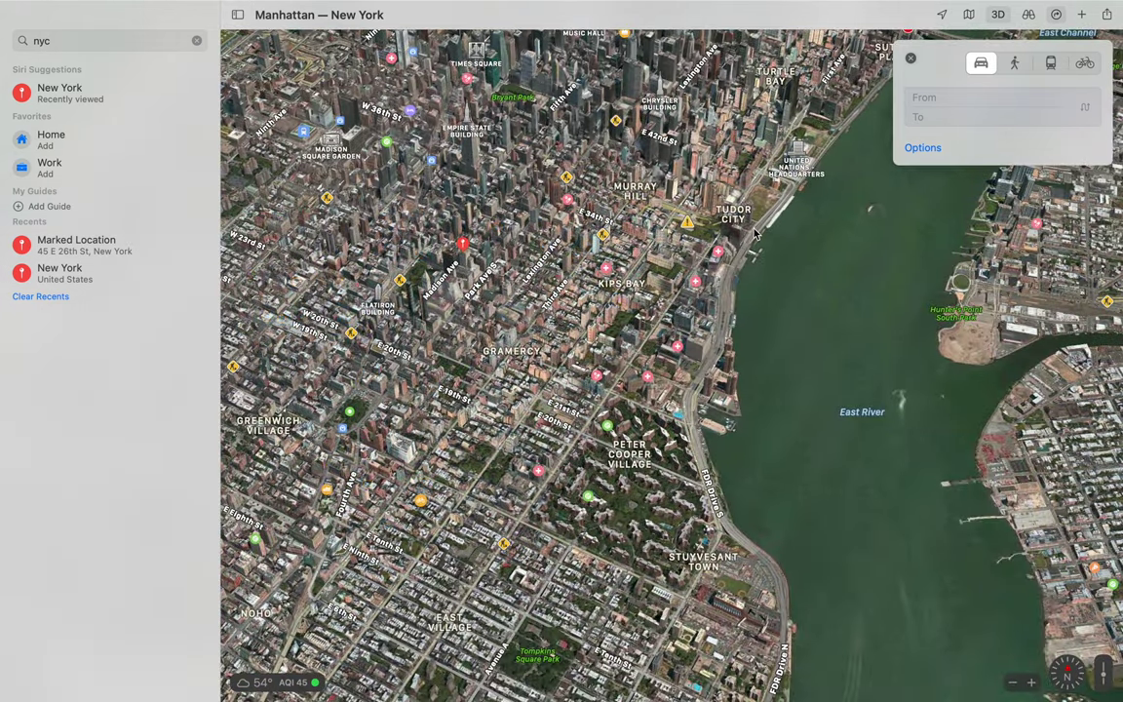
Step: Survey Queens in the 3D satellite view from Hunters Point South Park past Northern Blvd and Astoria to Steinway and Bowery Bay
drag(756, 235, 471, 195)
scroll(760, 166, right, 5)
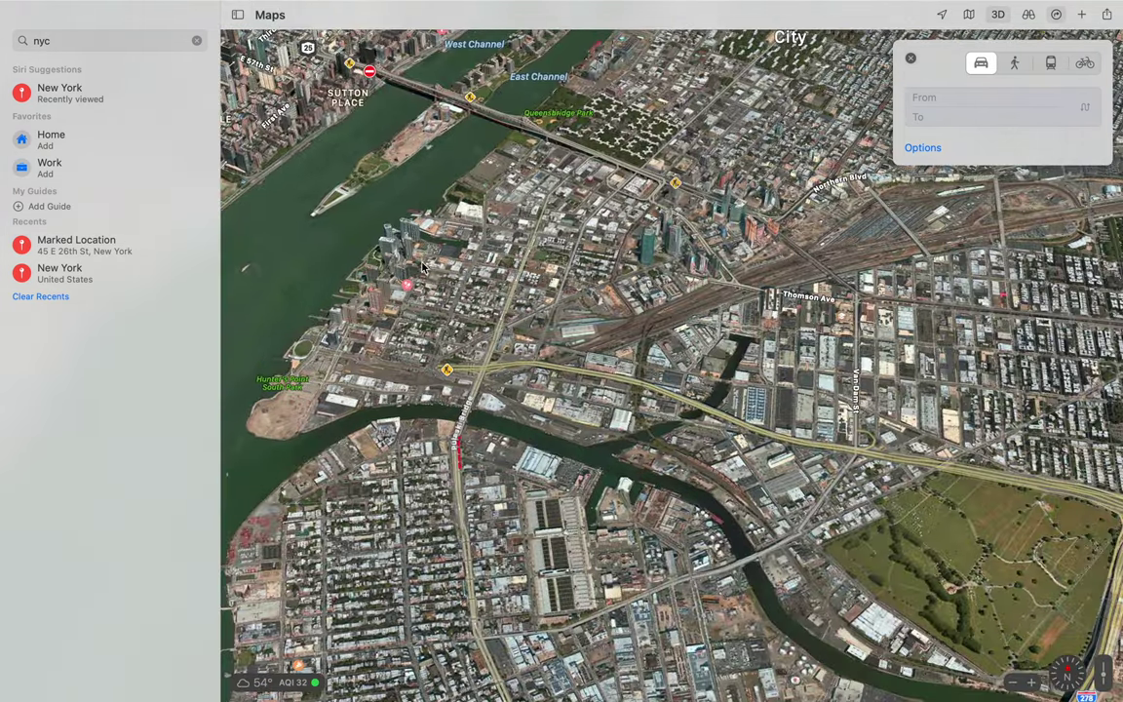
scroll(732, 234, right, 3)
scroll(694, 247, right, 5)
scroll(585, 371, up, 5)
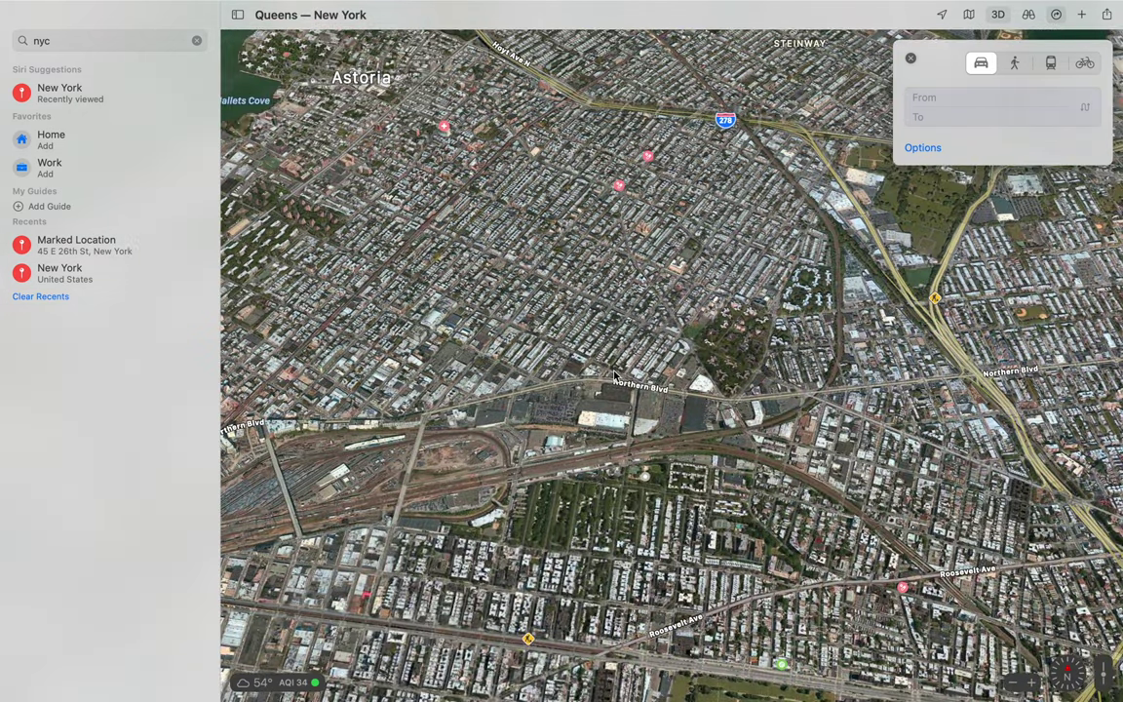
scroll(556, 338, up, 5)
scroll(712, 301, right, 5)
scroll(712, 301, up, 4)
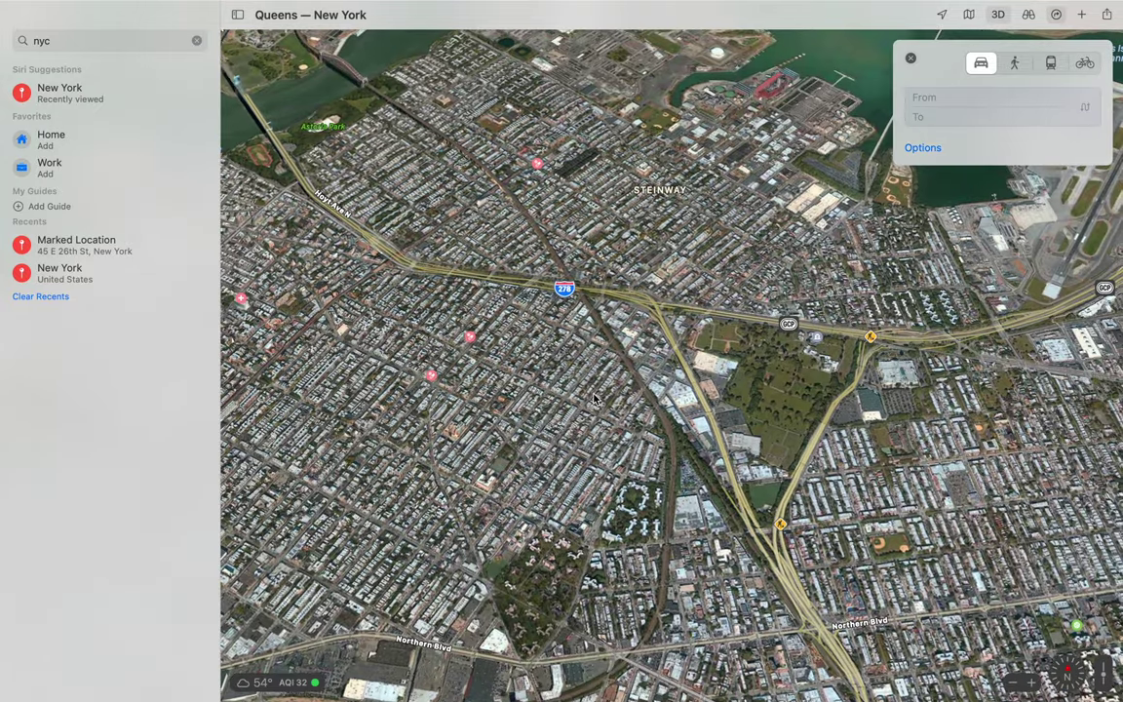
scroll(641, 280, right, 3)
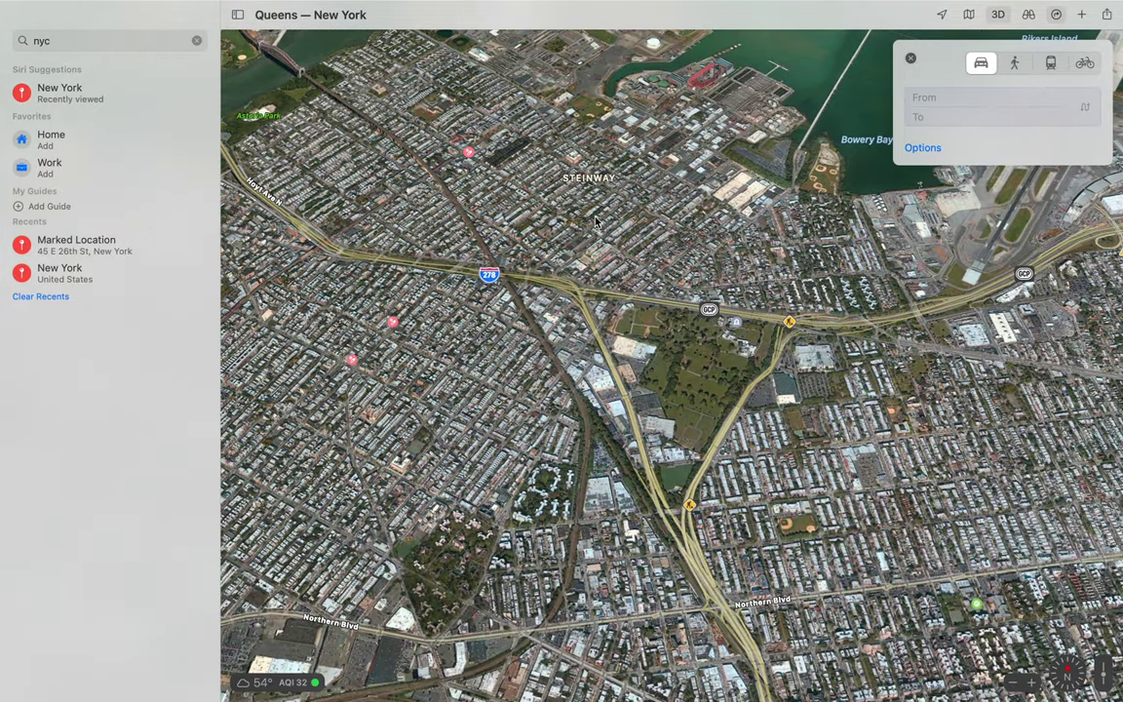
scroll(666, 251, right, 4)
scroll(666, 252, down, 2)
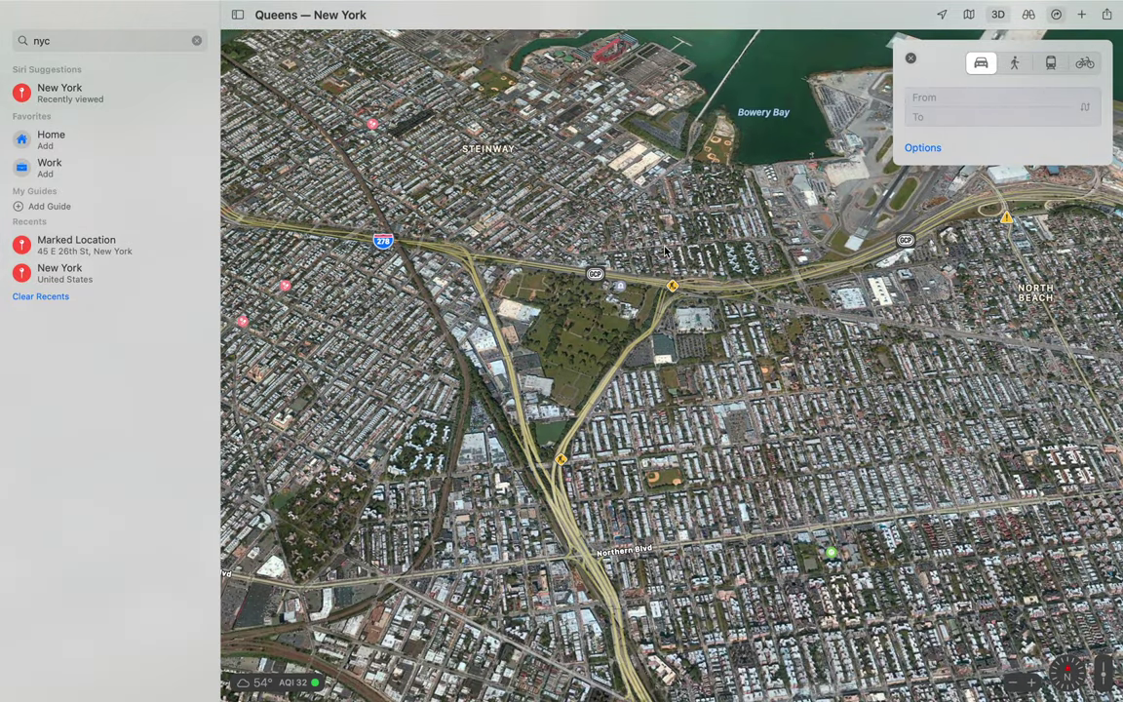
Step: Reopen directions, get a driving route from My Location to New York, and dismiss the safety notice
click(910, 59)
click(1056, 13)
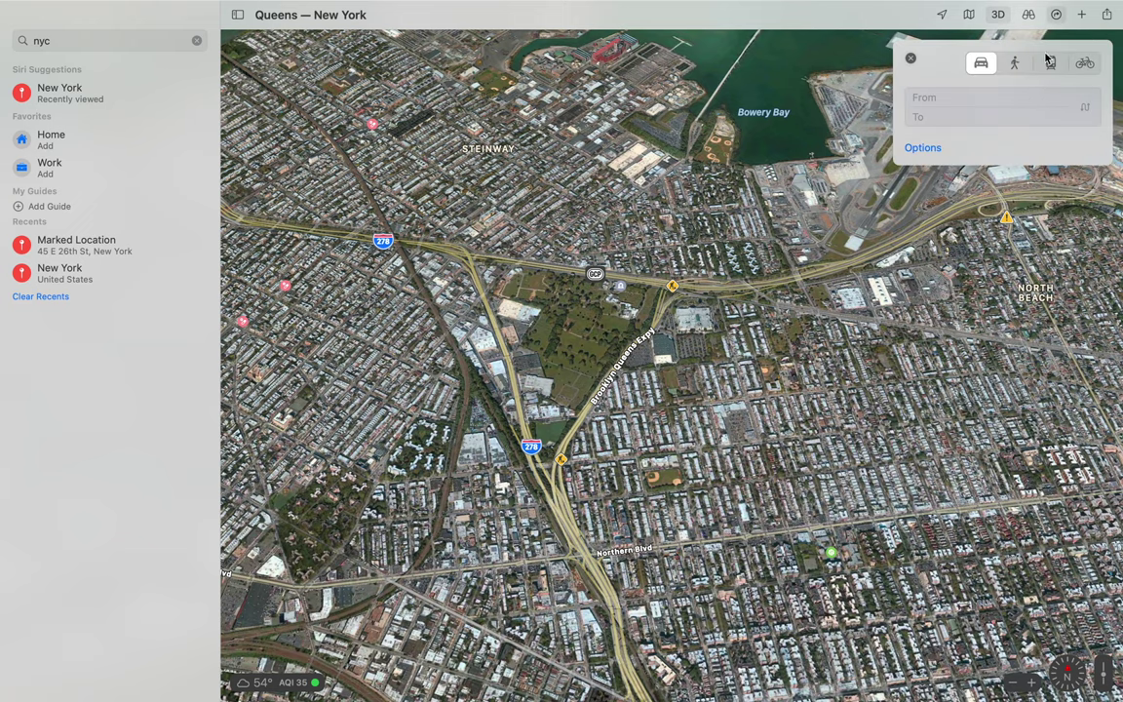
click(1003, 123)
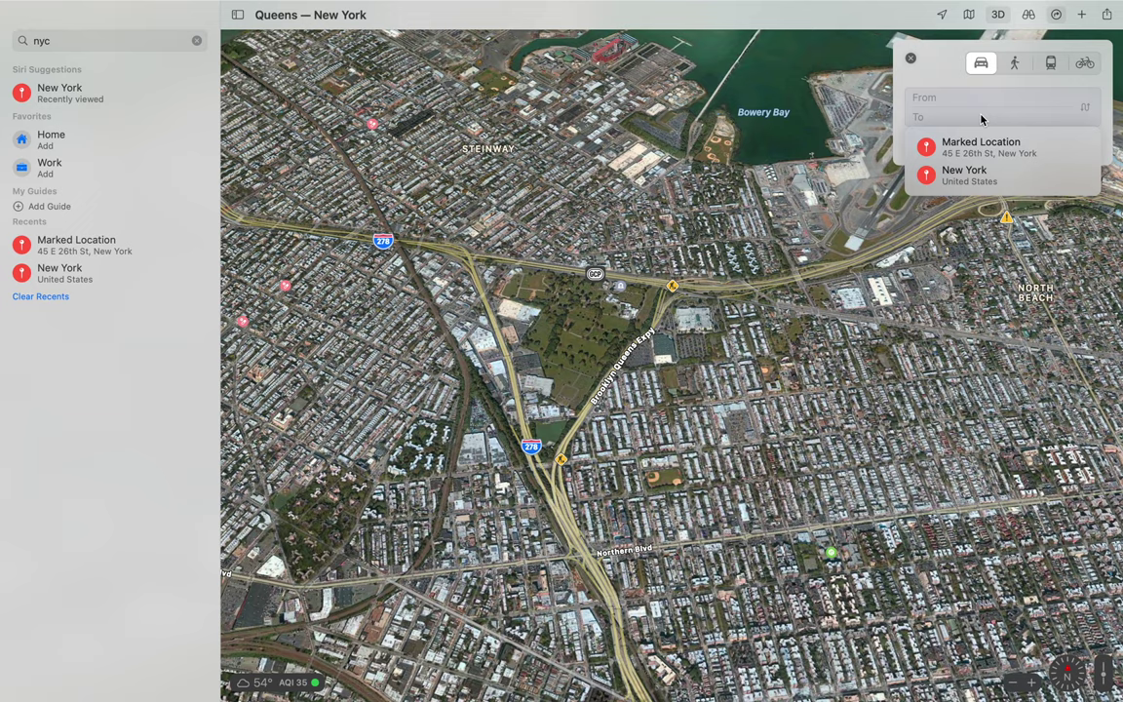
click(971, 176)
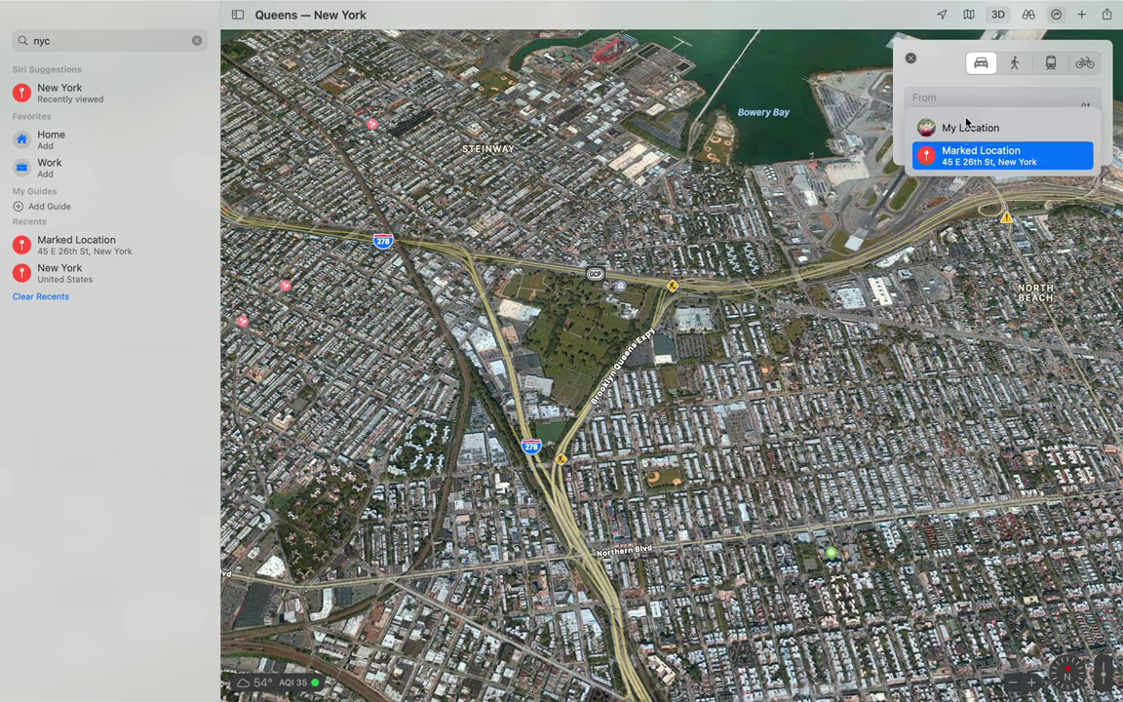
click(980, 133)
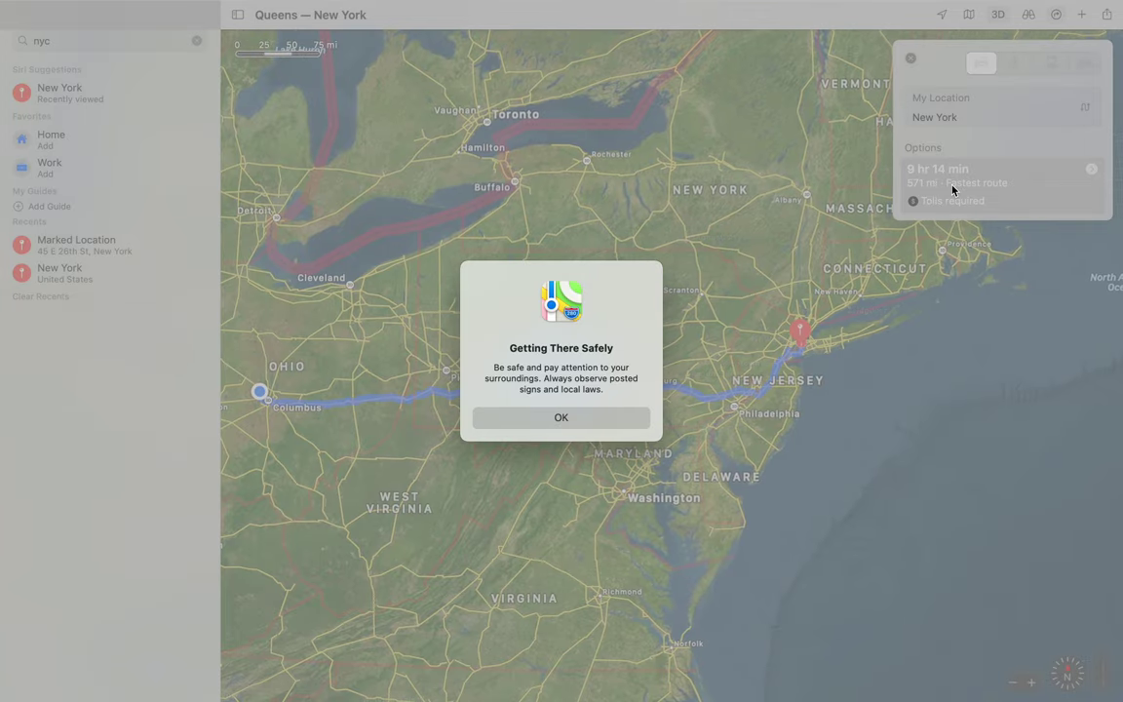
click(620, 420)
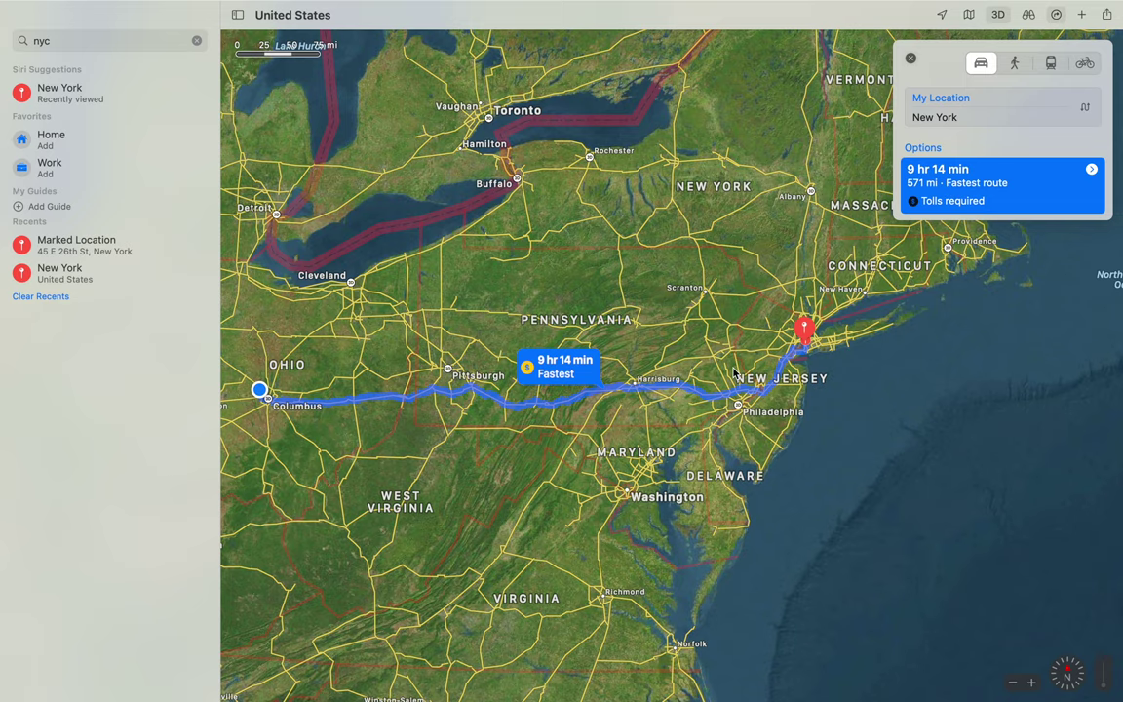
Step: Examine the driving route around Pittsburgh up close and across its full length from Columbus to New York
double_click(510, 429)
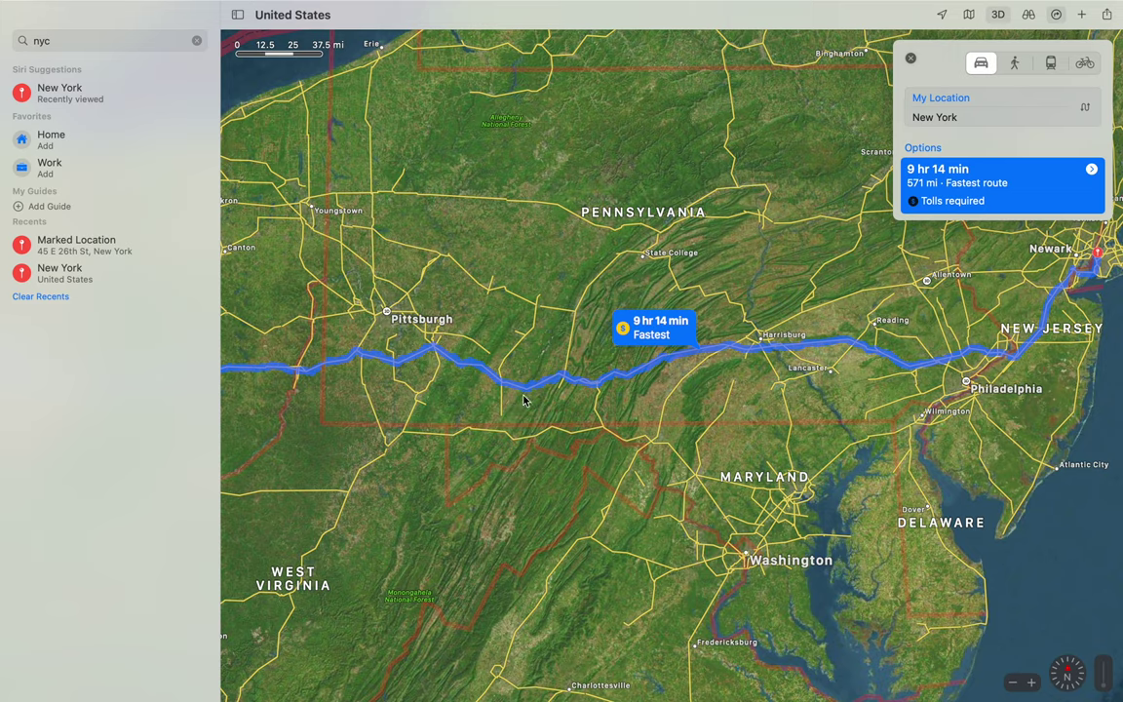
drag(524, 399, 656, 432)
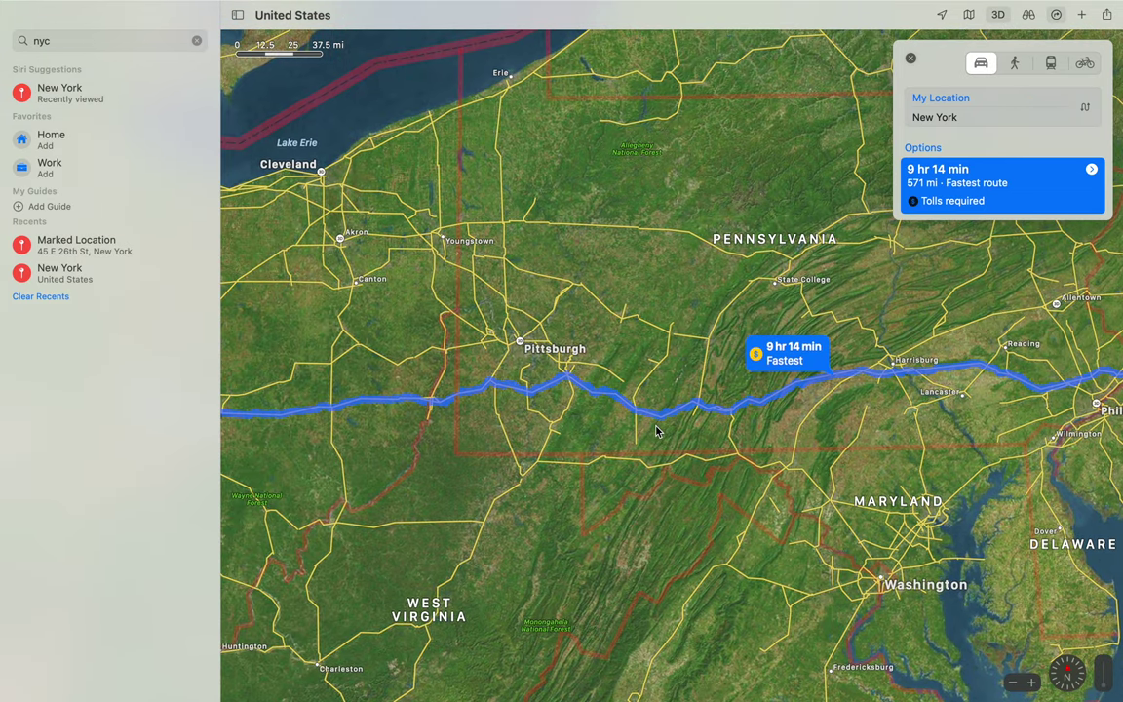
double_click(567, 414)
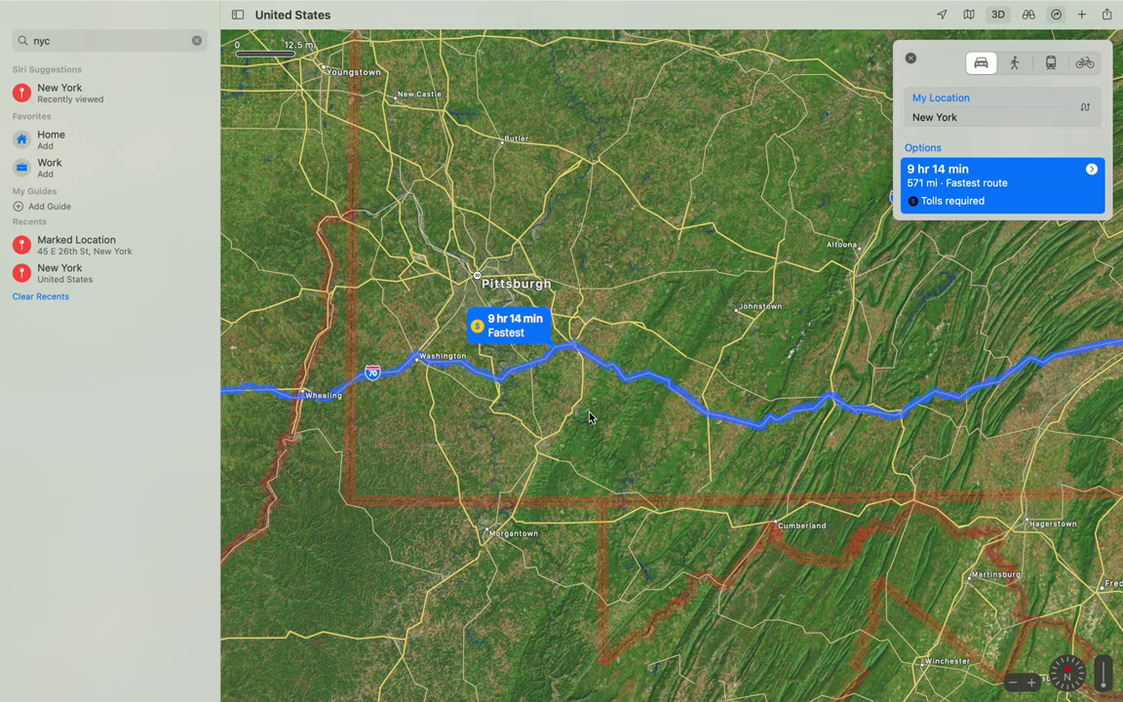
scroll(589, 417, down, 10)
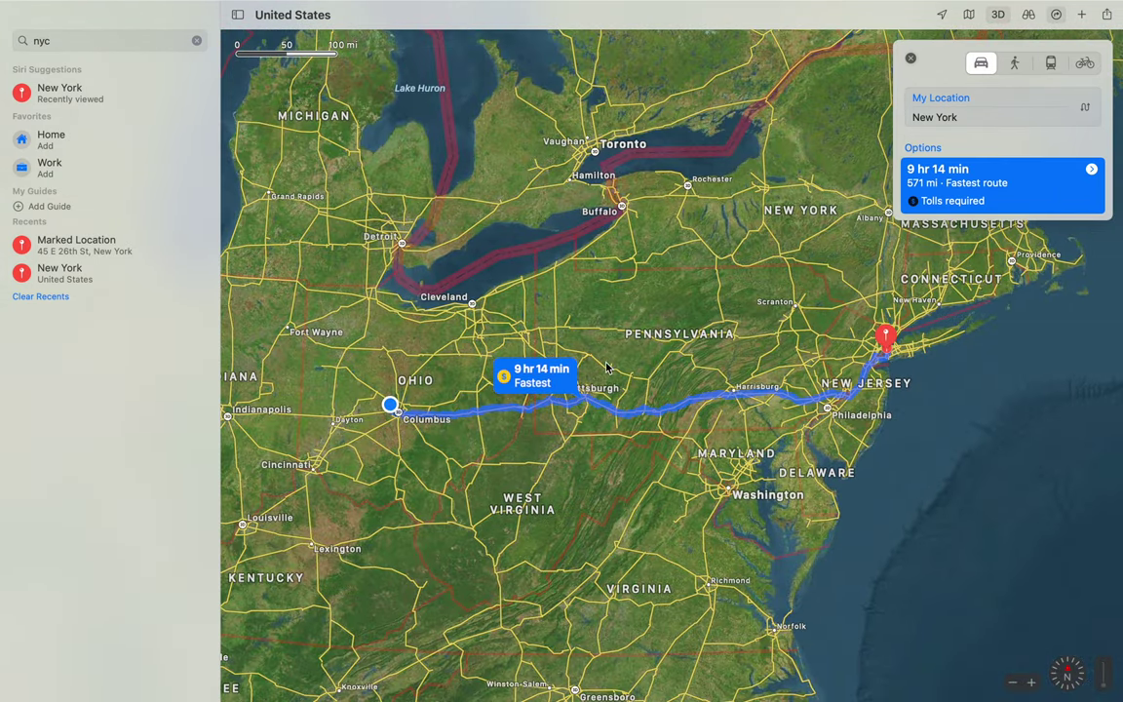
scroll(585, 375, right, 5)
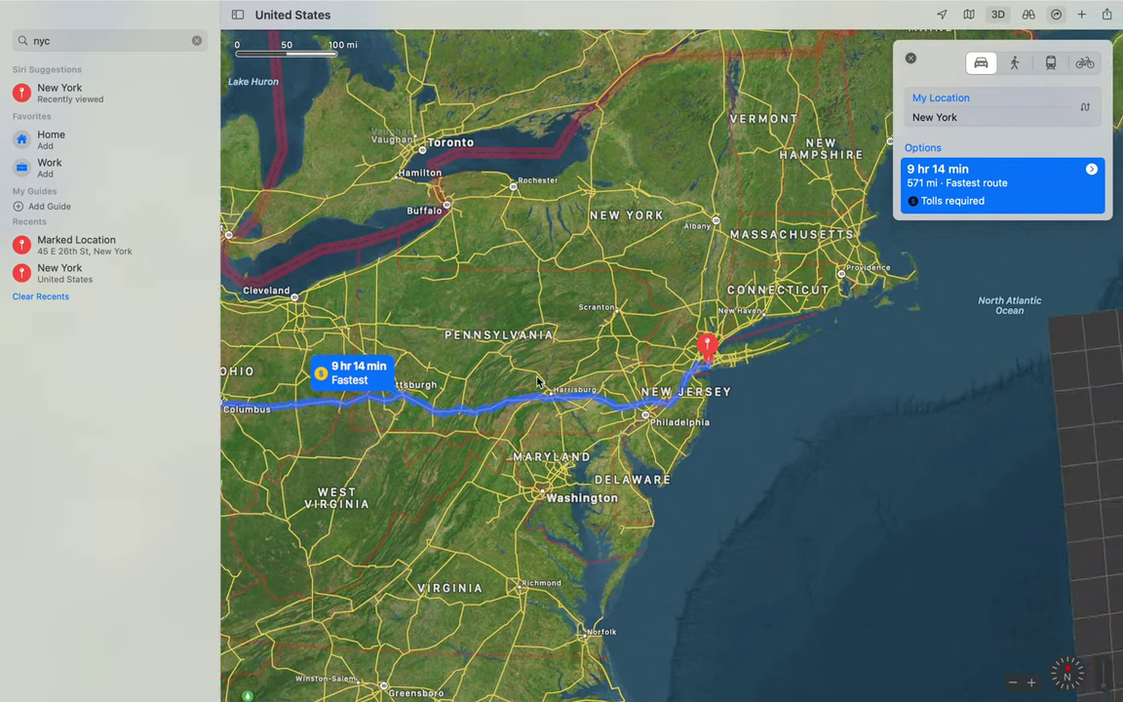
scroll(537, 381, down, 4)
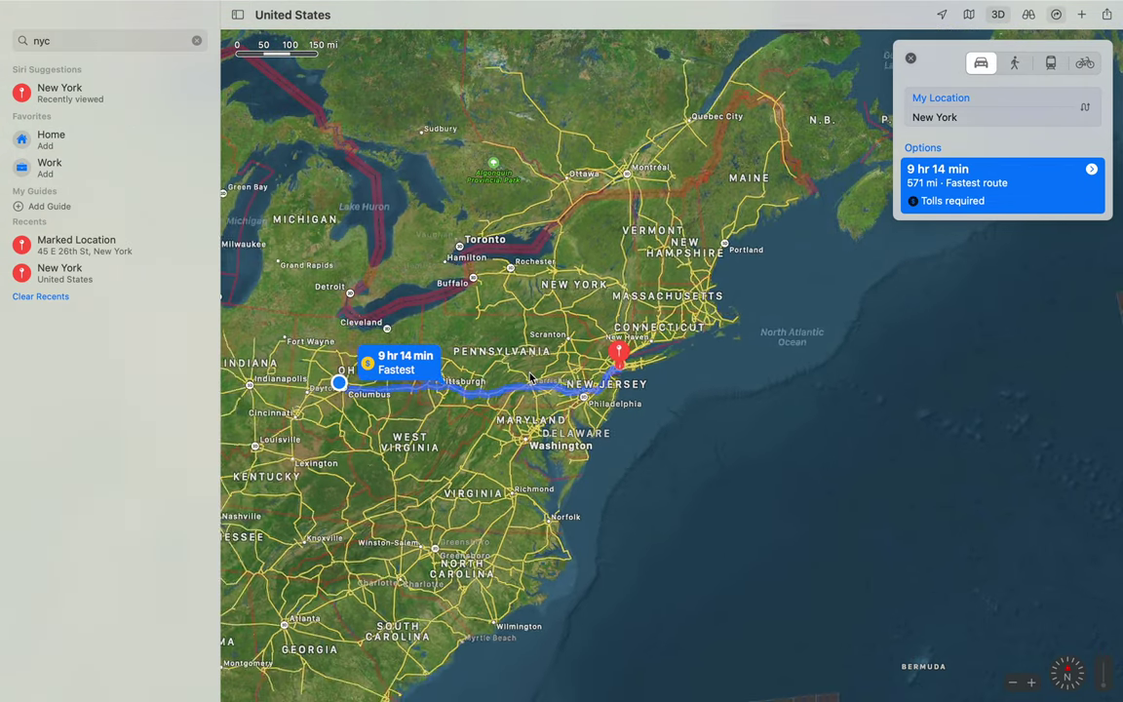
Step: Try walking directions from My Location to New York, and switch the route to public transit
click(1014, 62)
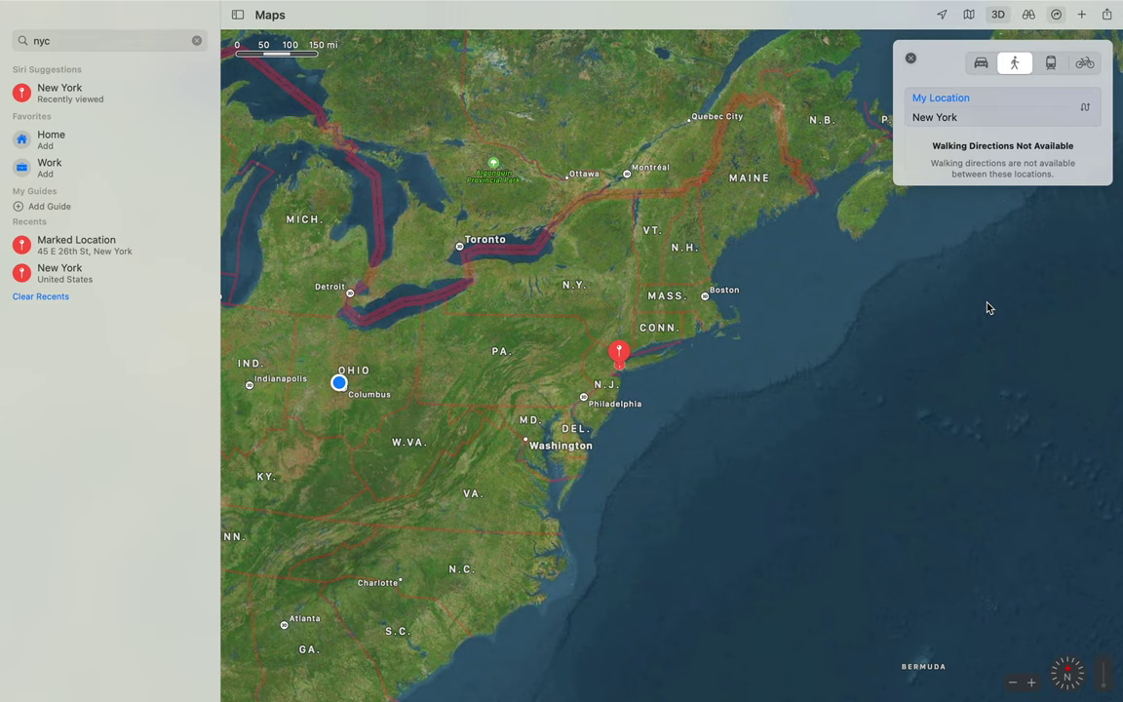
scroll(481, 366, up, 5)
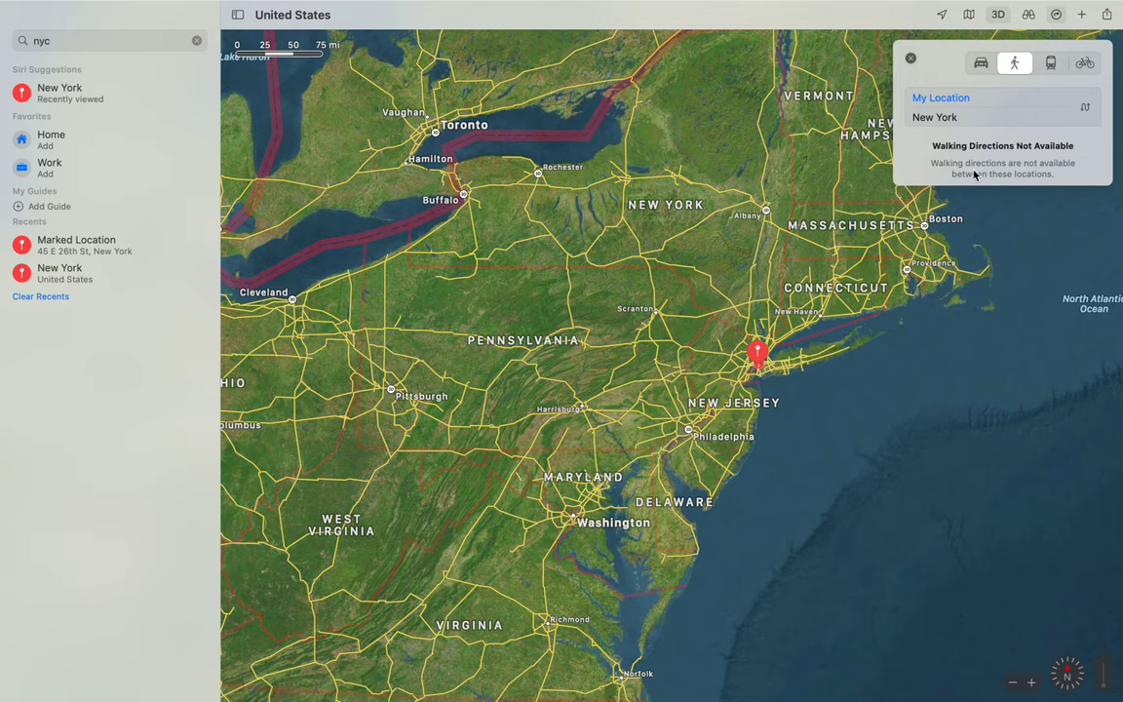
click(1048, 63)
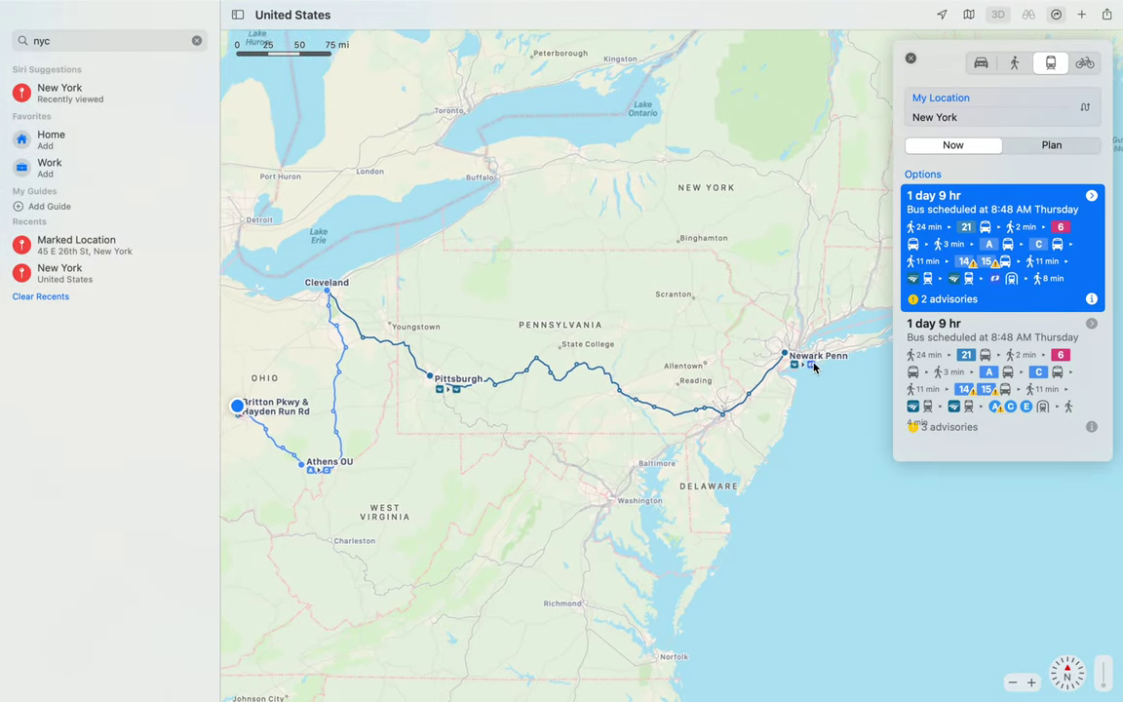